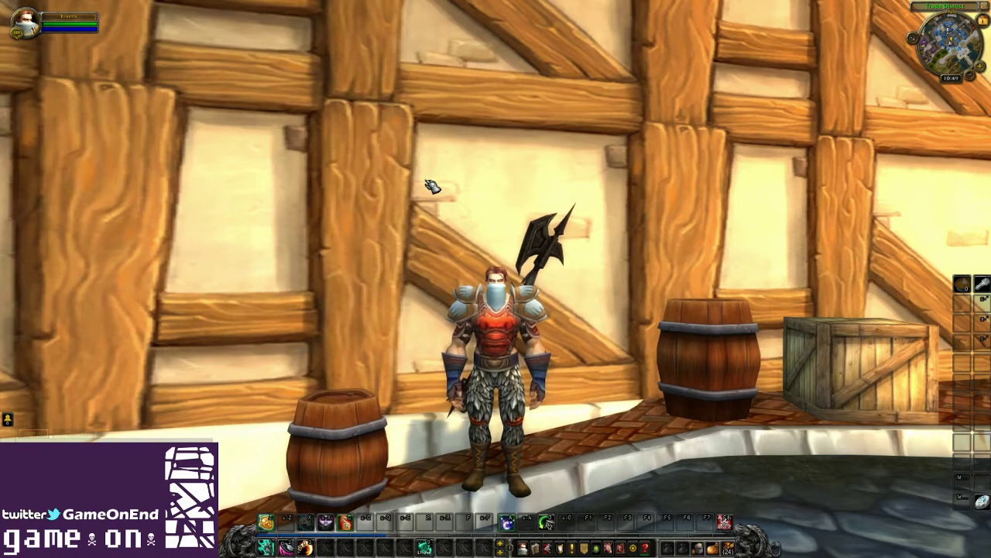
Step: Make the character wave, then open the Addon Control Panel with /acp
{"action": "key", "text": "1"}
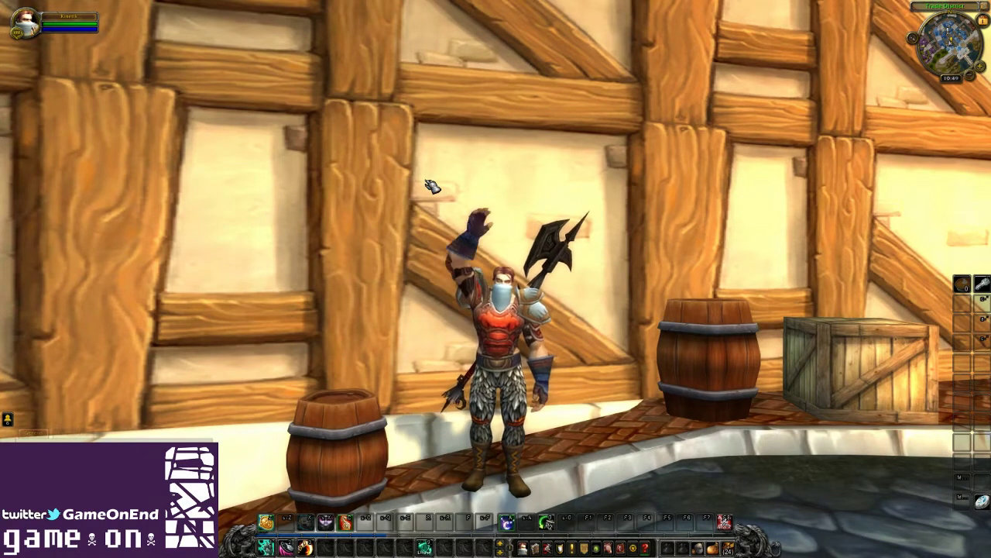
{"action": "type", "text": "/acp"}
{"action": "key", "text": "Return"}
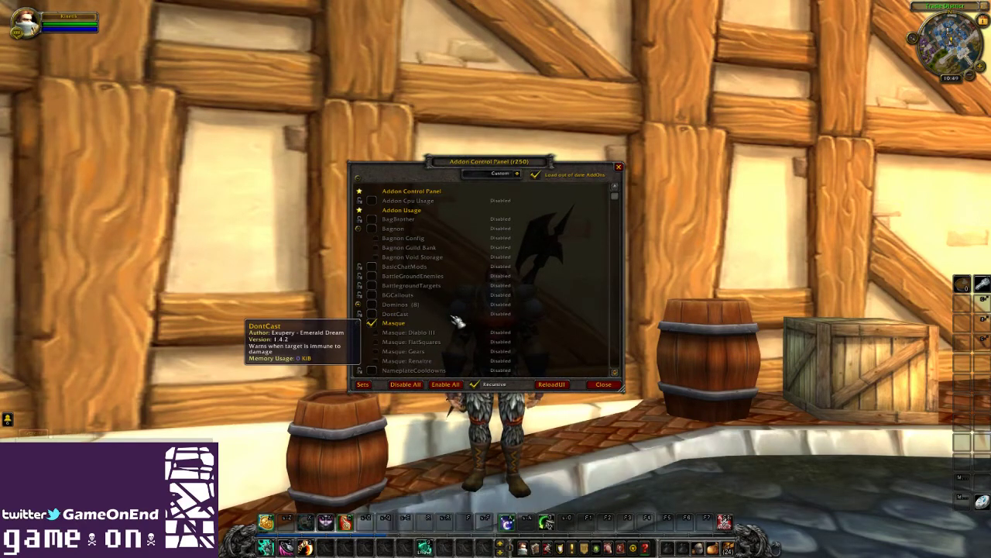
Step: Enable the Dominos addon group, toggle Masque, and close the panel to reload
{"action": "left_click", "coordinate": [372, 305]}
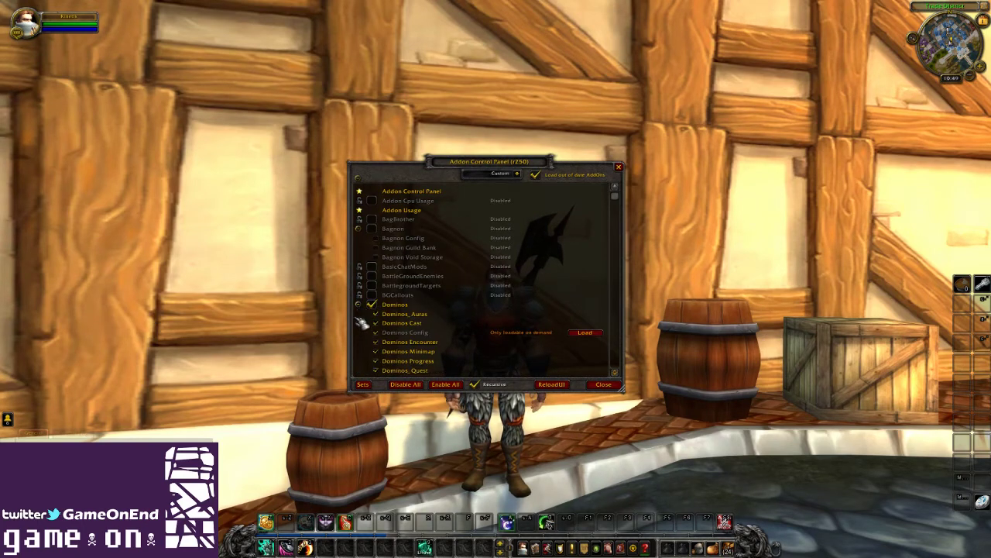
{"action": "scroll", "coordinate": [403, 360], "scroll_direction": "down", "scroll_amount": 4}
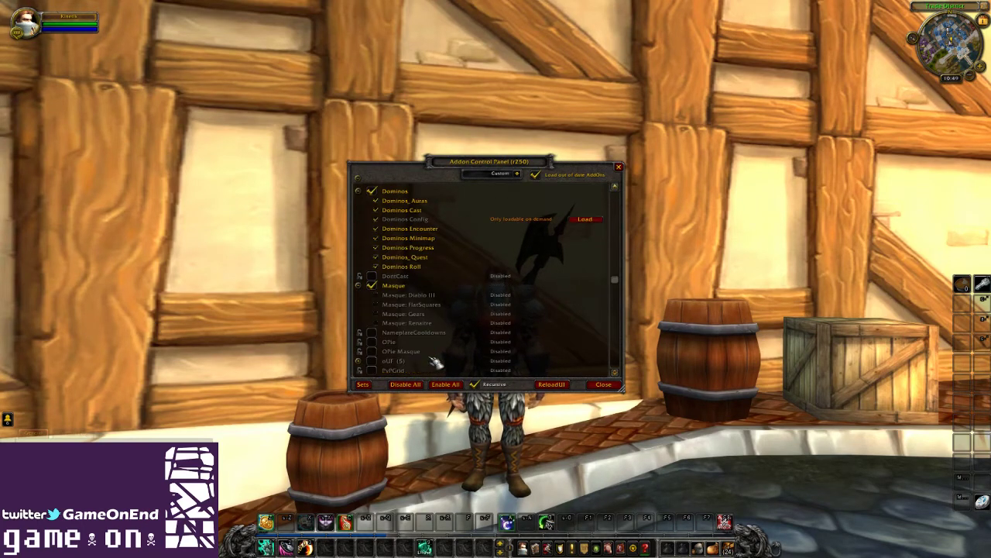
{"action": "left_click", "coordinate": [371, 285]}
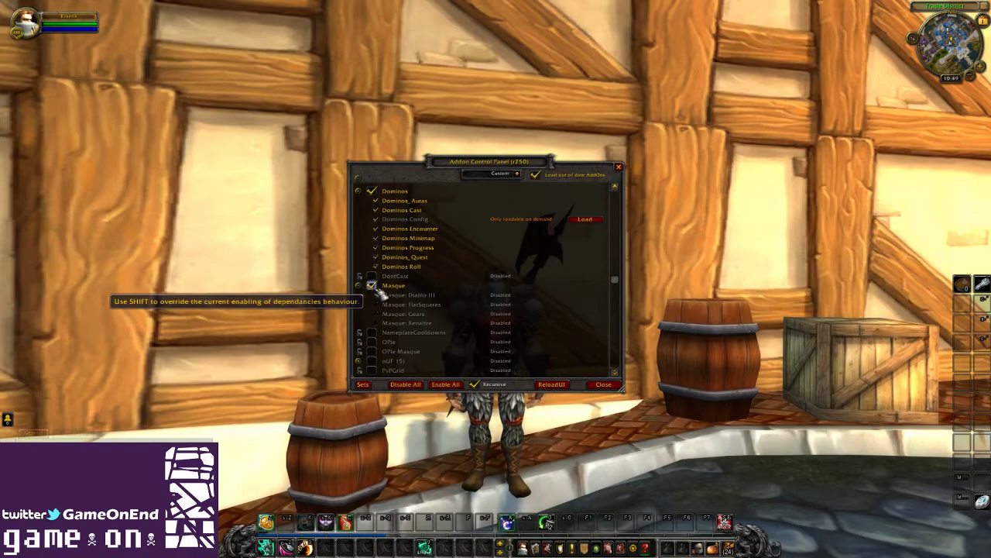
{"action": "left_click", "coordinate": [605, 385]}
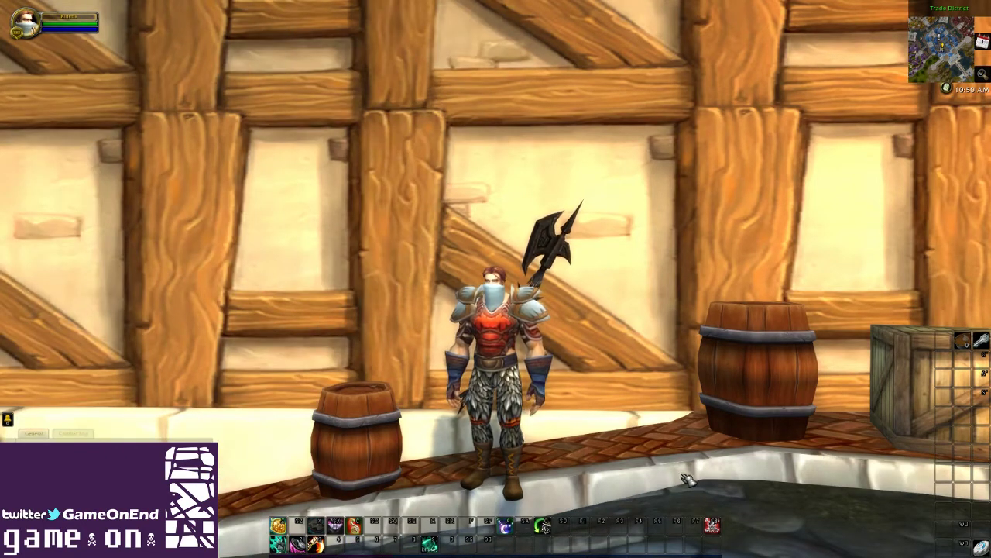
Step: Reopen the addon panel, collapse Dominos, reload the UI, and bring up the Game Menu
{"action": "key", "text": "Return"}
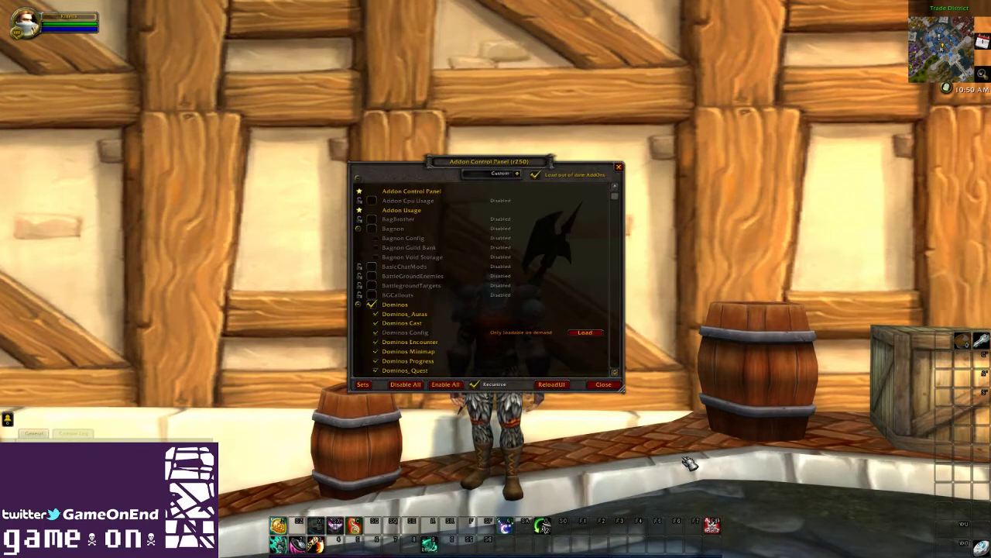
{"action": "left_click", "coordinate": [360, 306]}
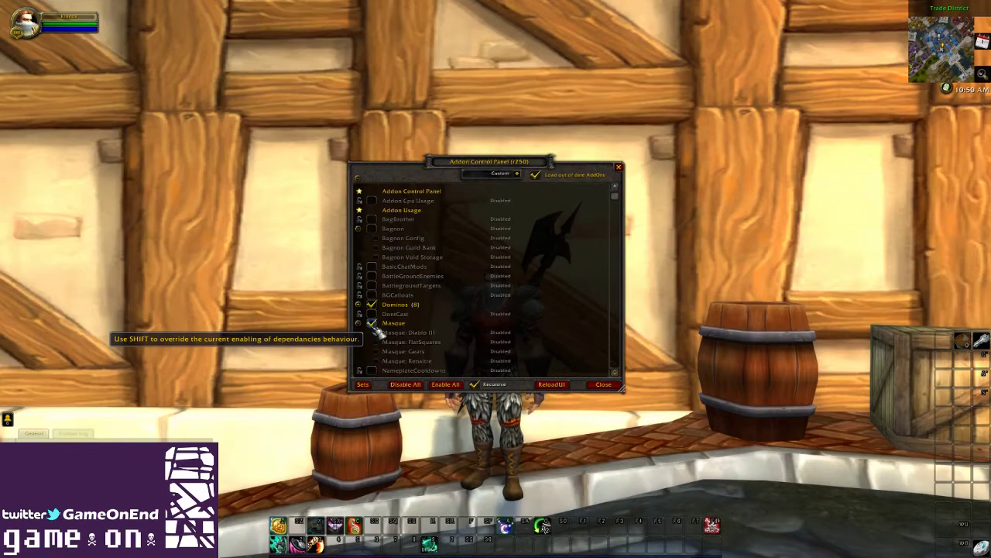
{"action": "left_click", "coordinate": [551, 384]}
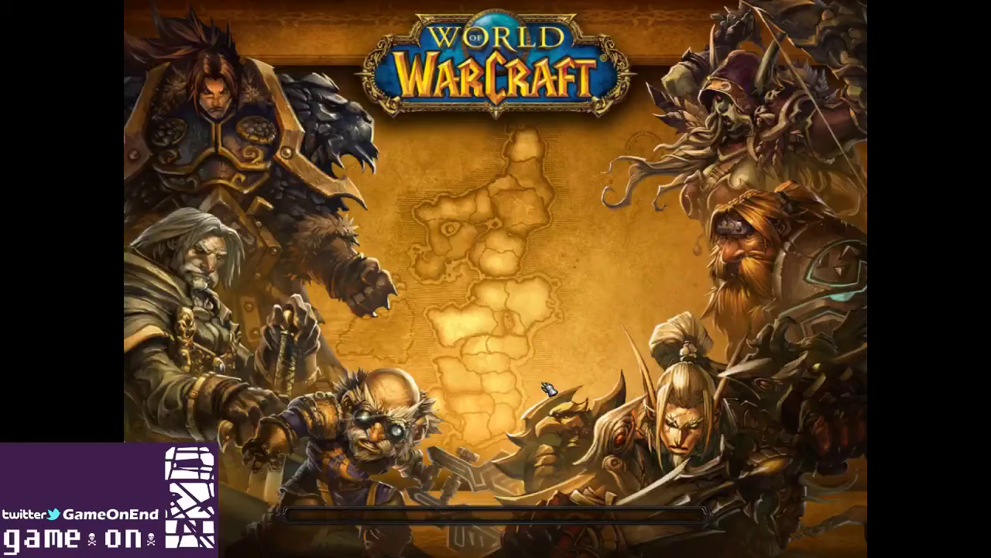
{"action": "key", "text": "Escape"}
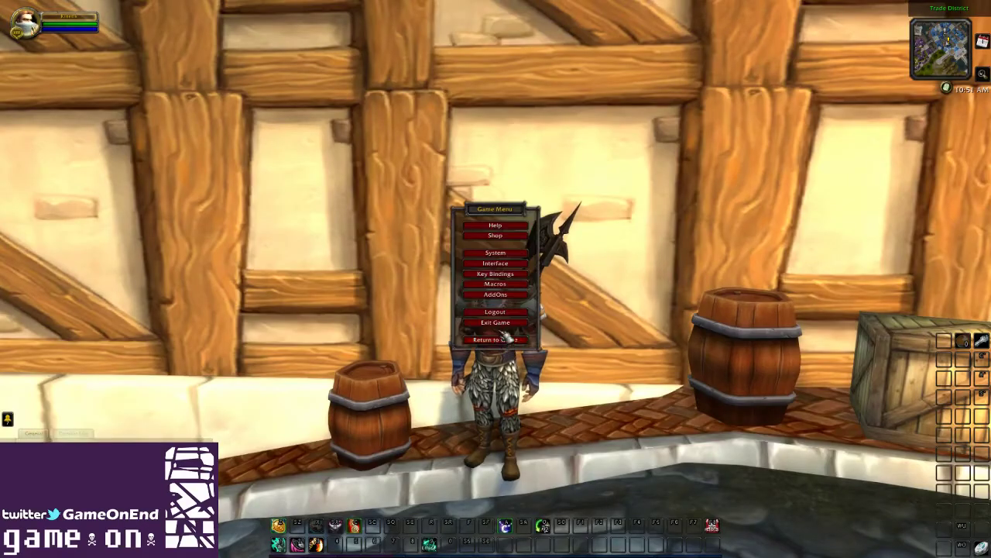
Step: Go to Interface > AddOns > Masque and load Masque's full options
{"action": "left_click", "coordinate": [500, 263]}
{"action": "left_click", "coordinate": [351, 140]}
{"action": "left_click", "coordinate": [327, 160]}
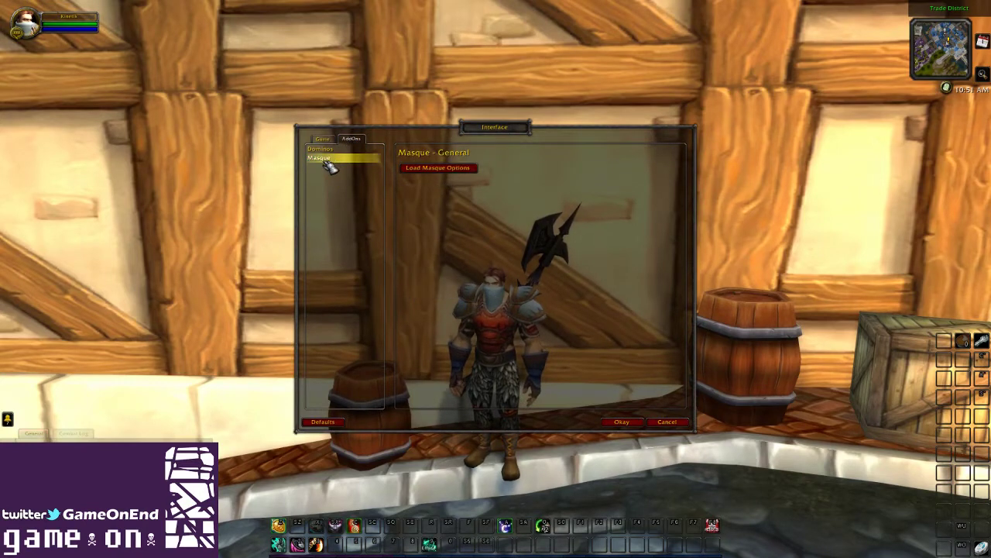
{"action": "left_click", "coordinate": [414, 168]}
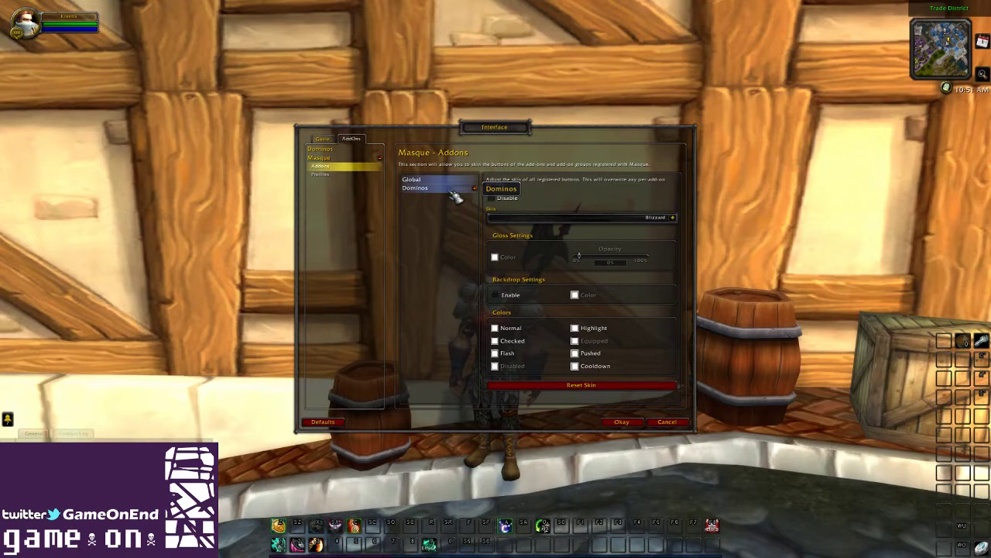
Step: Select the Dominos group and try the Dream and Zoomed skins
{"action": "left_click", "coordinate": [452, 192]}
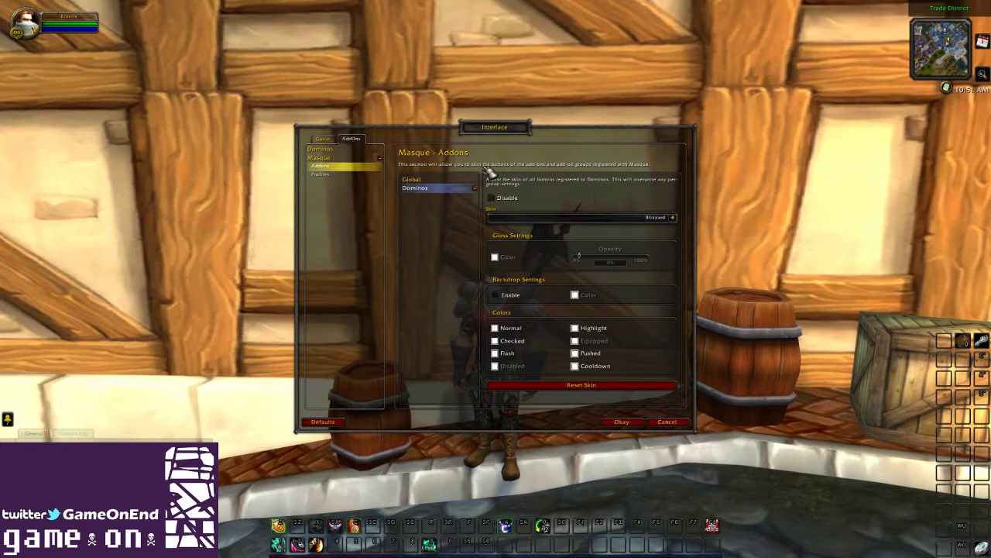
{"action": "left_click", "coordinate": [673, 217]}
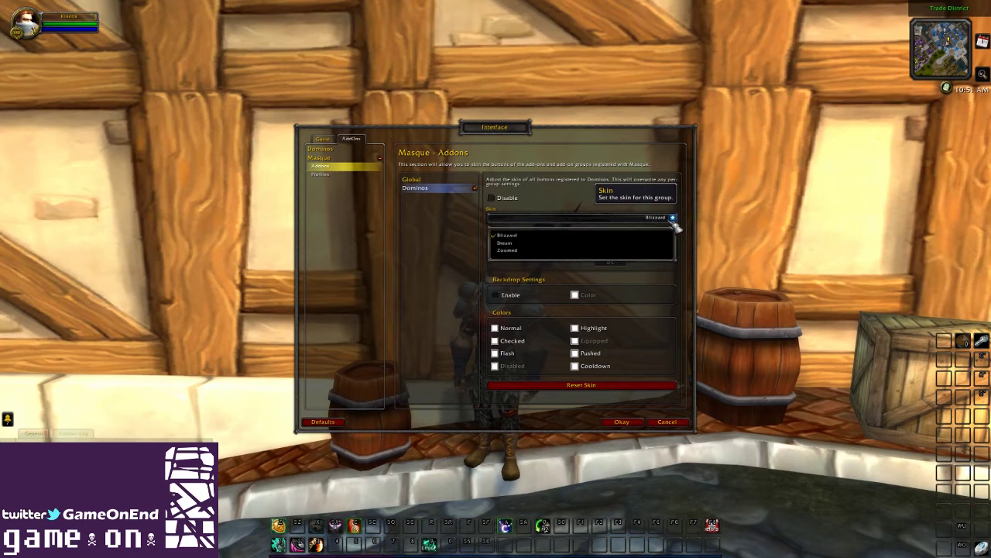
{"action": "left_click", "coordinate": [521, 244]}
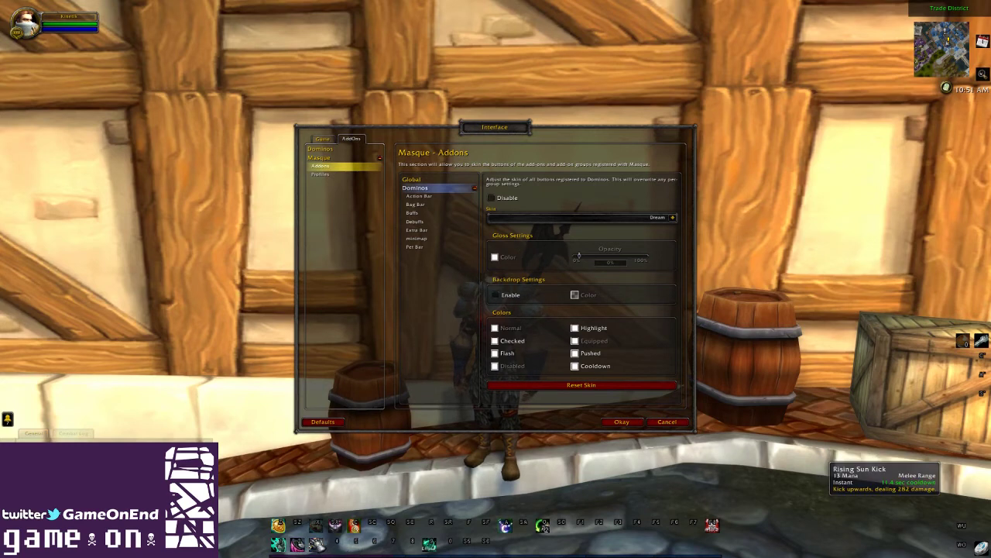
{"action": "left_click", "coordinate": [673, 218]}
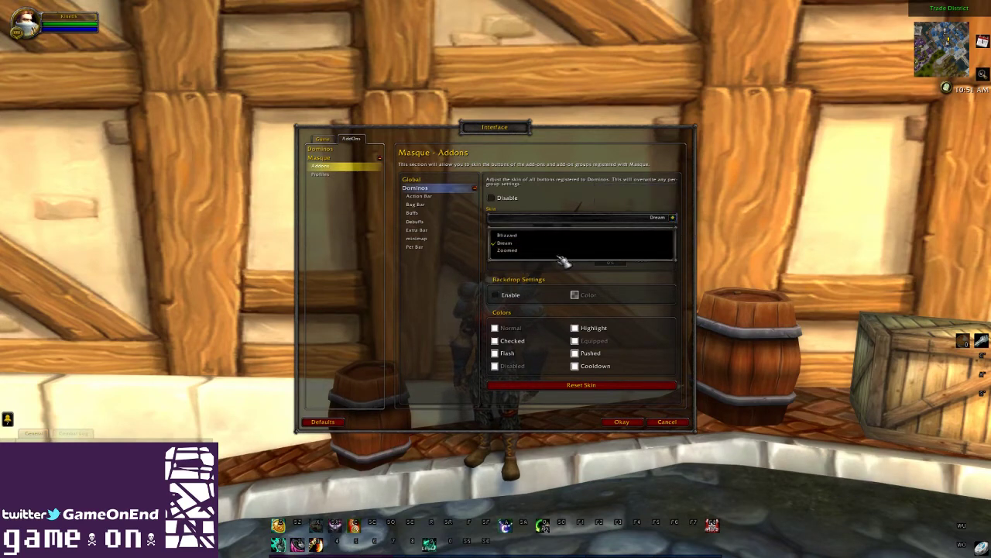
{"action": "left_click", "coordinate": [507, 251]}
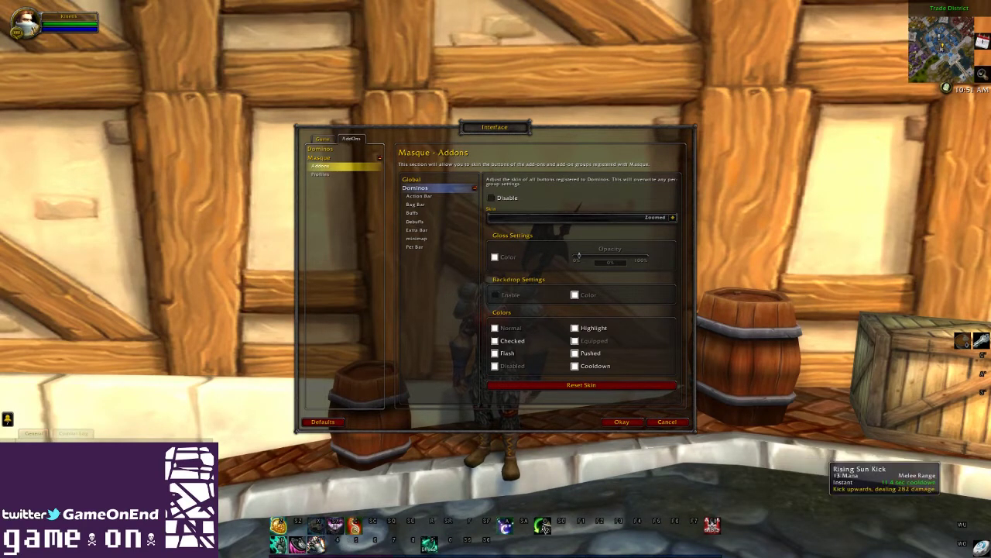
Step: Cycle Dominos through Dream, Blizzard and Dream again, settling on Zoomed
{"action": "left_click", "coordinate": [674, 218]}
{"action": "left_click", "coordinate": [617, 250]}
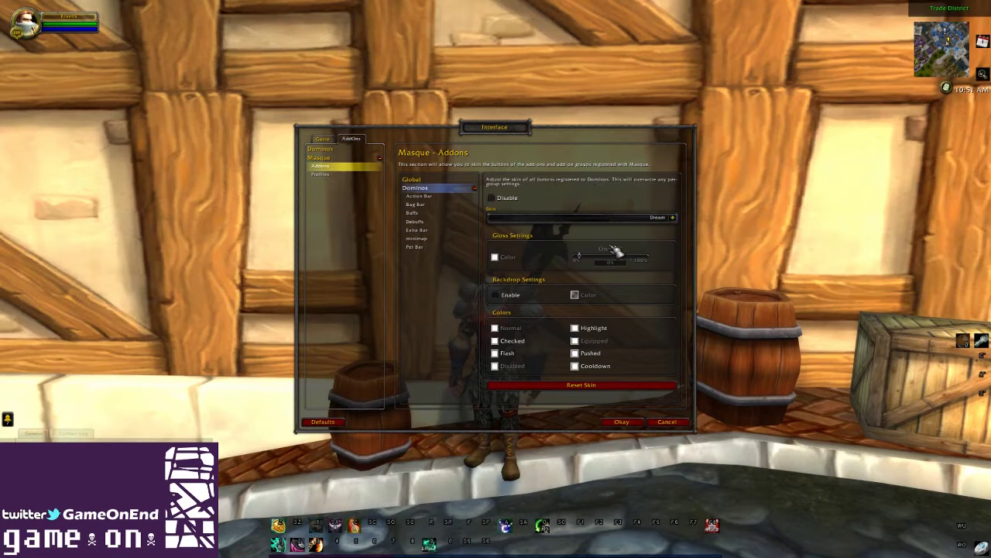
{"action": "left_click", "coordinate": [674, 217]}
{"action": "left_click", "coordinate": [586, 237]}
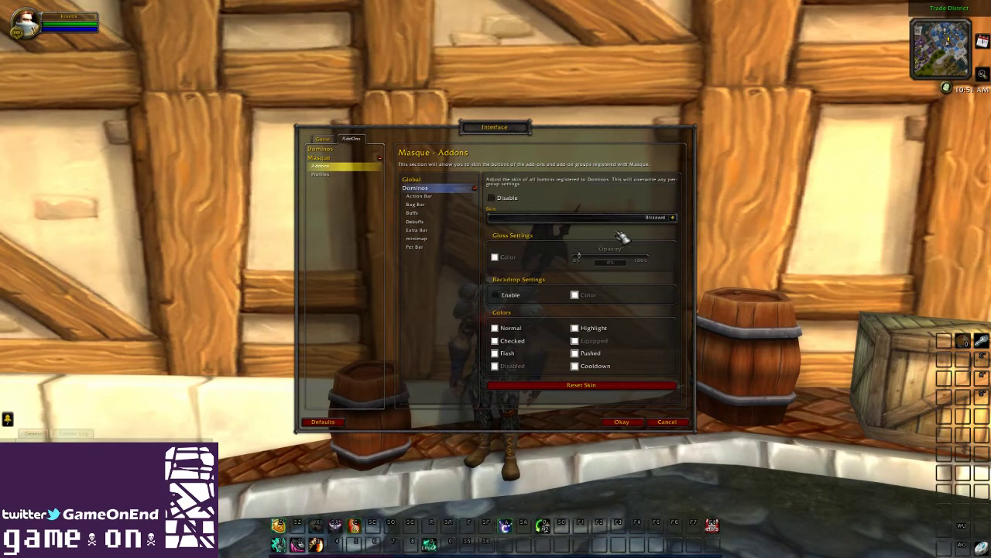
{"action": "left_click", "coordinate": [674, 217]}
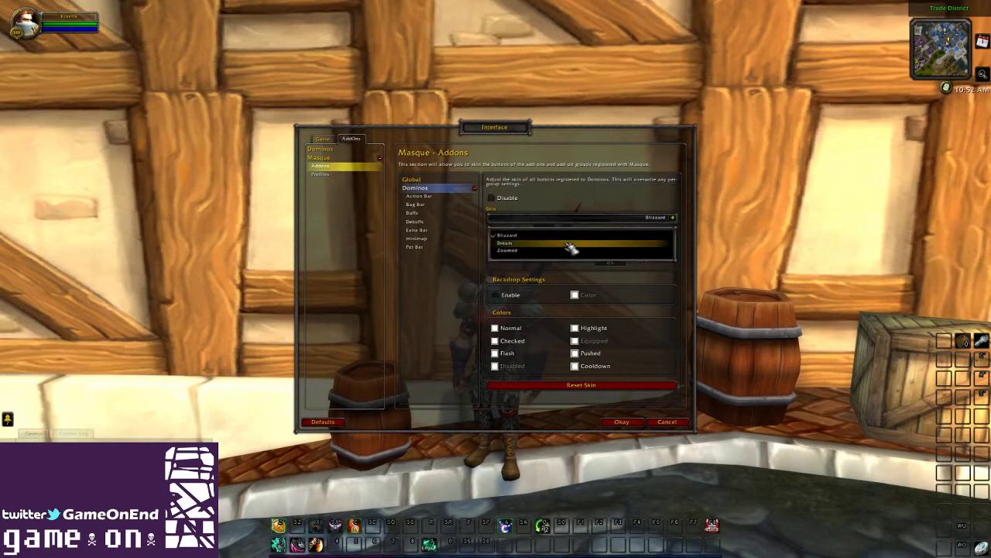
{"action": "left_click", "coordinate": [655, 249]}
{"action": "left_click", "coordinate": [674, 218]}
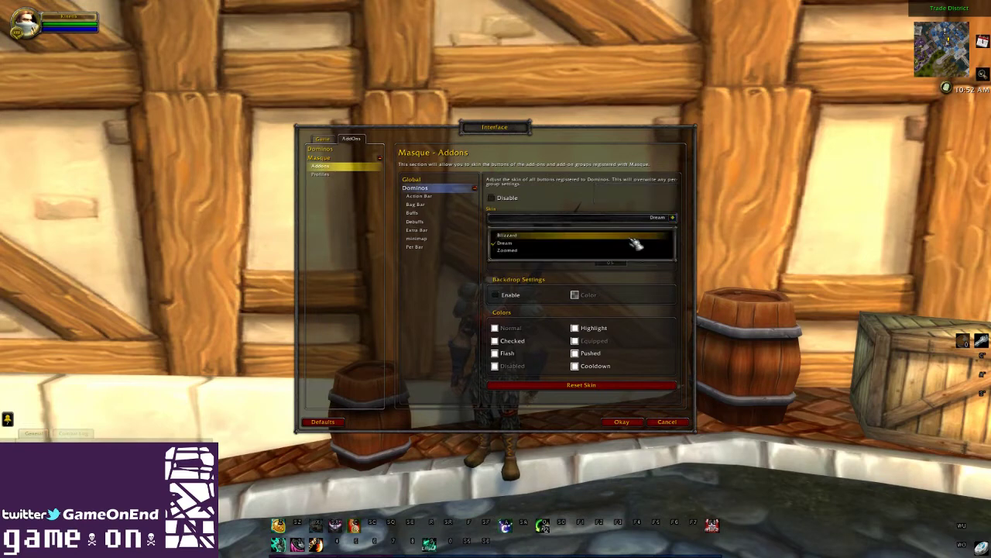
{"action": "left_click", "coordinate": [595, 260]}
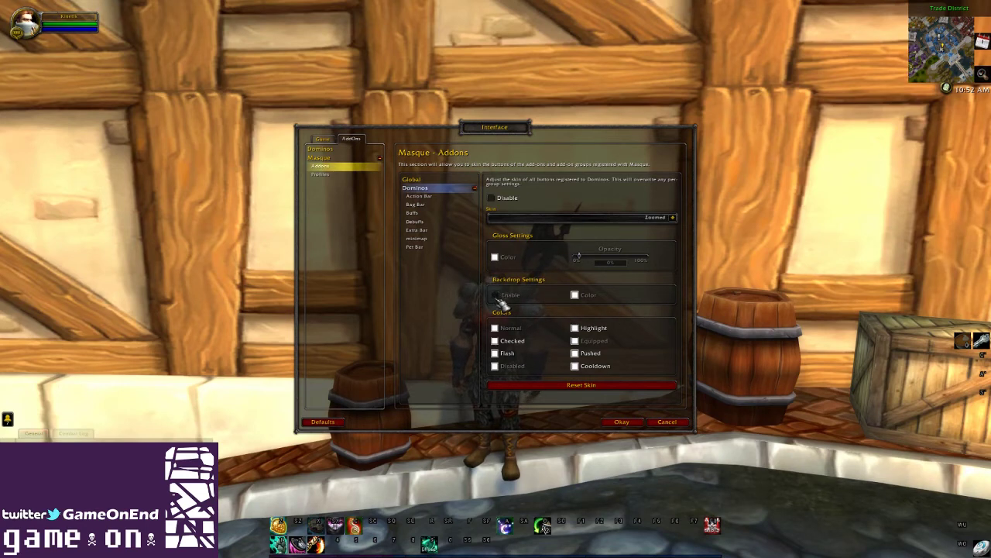
Step: Inspect the Action Bar, Buffs and Extra Bar sub-group skin settings under Dominos
{"action": "left_click", "coordinate": [428, 198]}
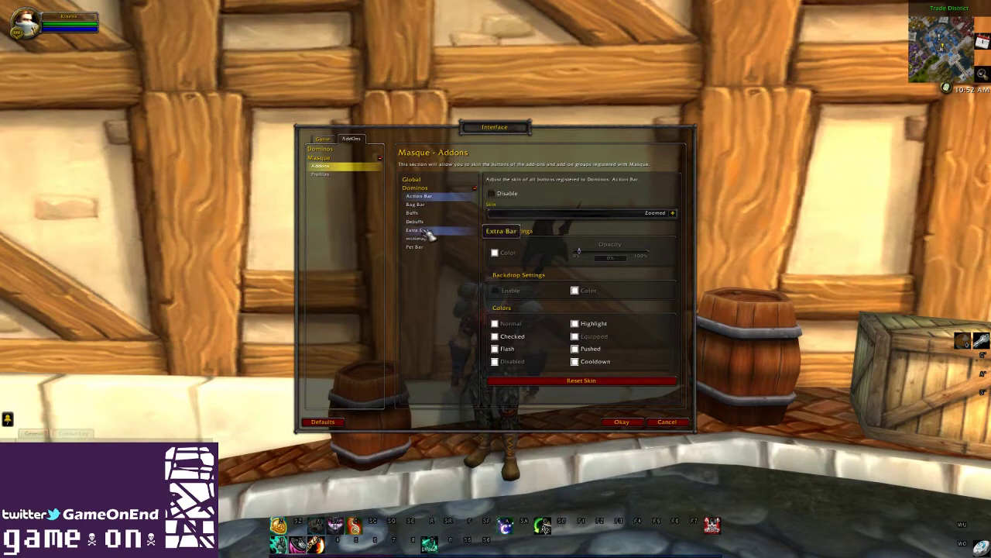
{"action": "left_click", "coordinate": [423, 214]}
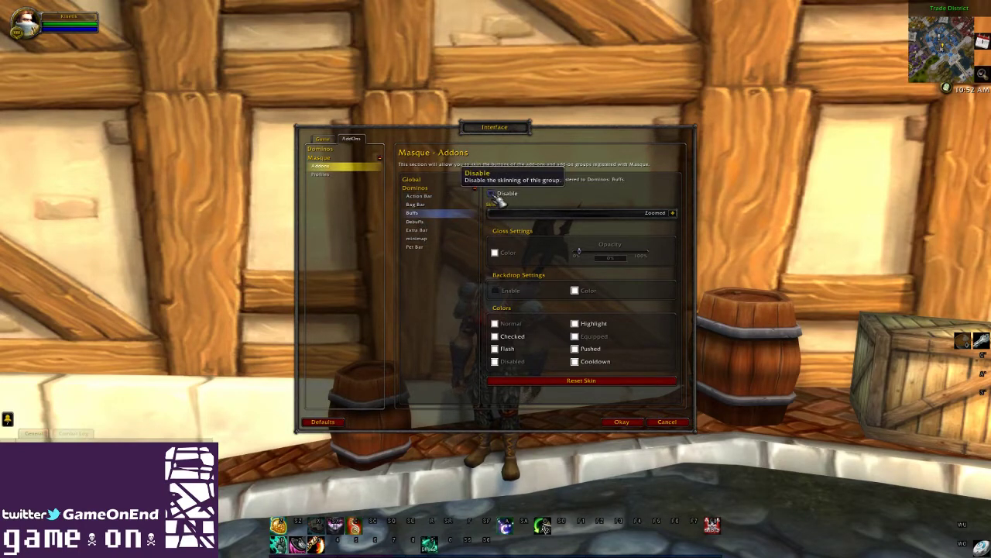
{"action": "left_click", "coordinate": [437, 230]}
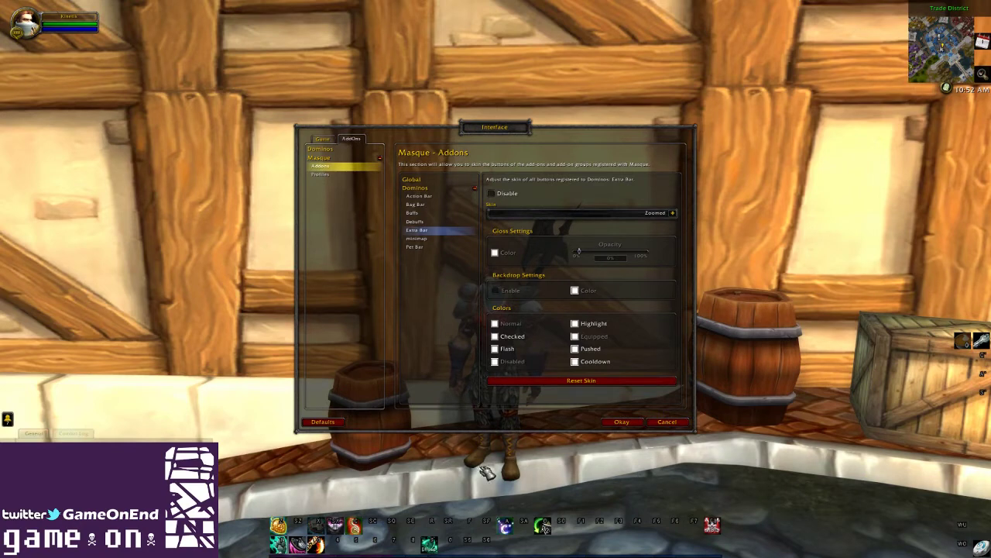
{"action": "left_click", "coordinate": [432, 197]}
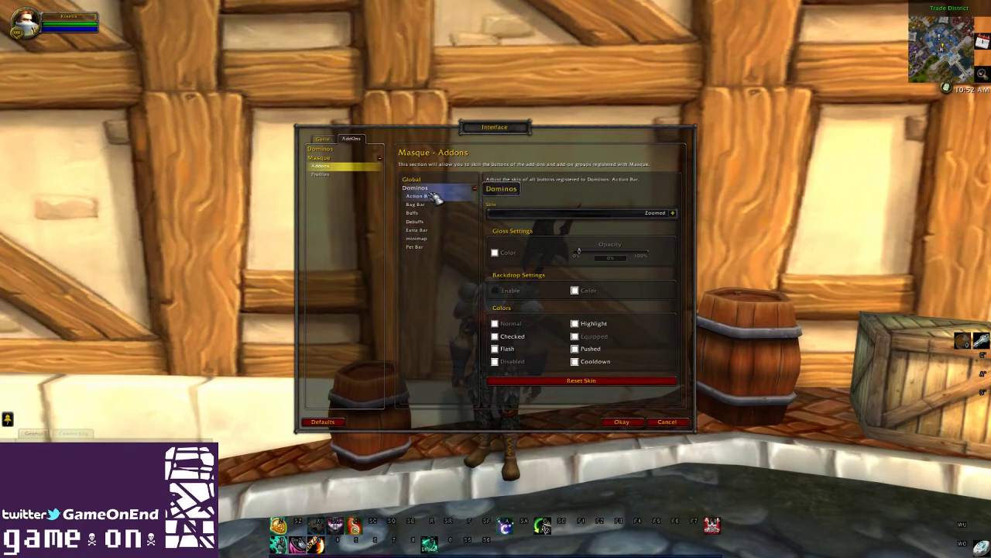
{"action": "left_click", "coordinate": [439, 189]}
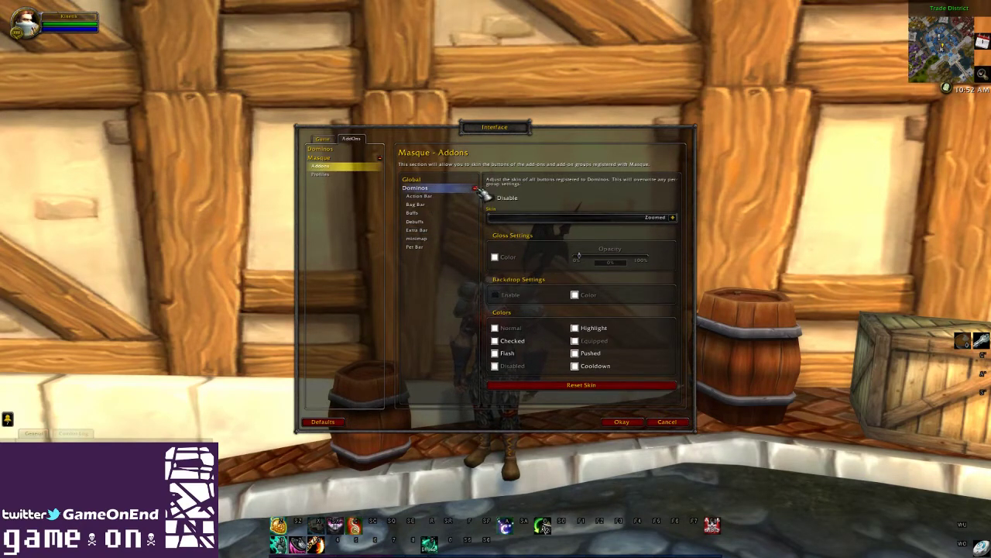
{"action": "left_click", "coordinate": [475, 188]}
Step: Try Dream and Blizzard on Dominos, settle back on Zoomed, and confirm with Okay
{"action": "left_click", "coordinate": [674, 218]}
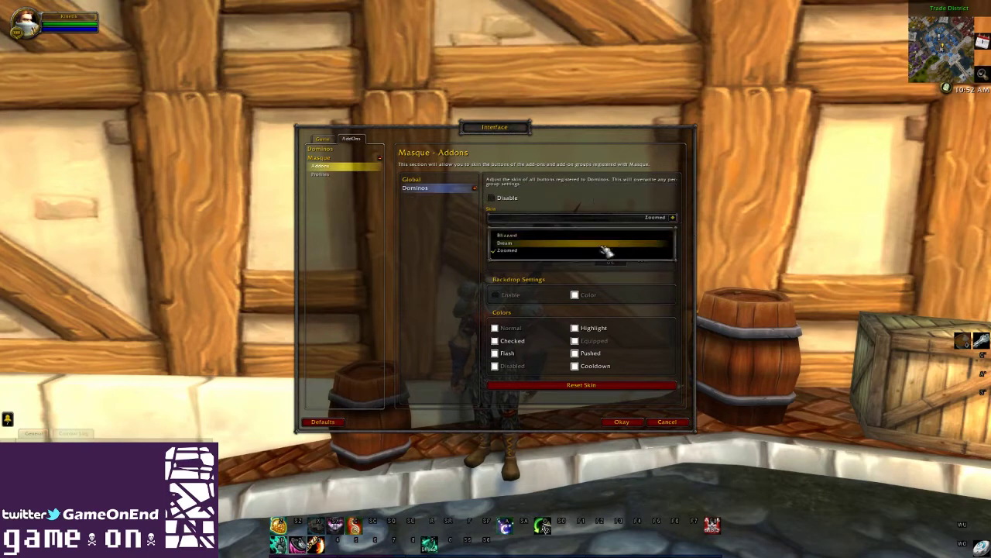
{"action": "left_click", "coordinate": [626, 248]}
{"action": "left_click", "coordinate": [673, 217]}
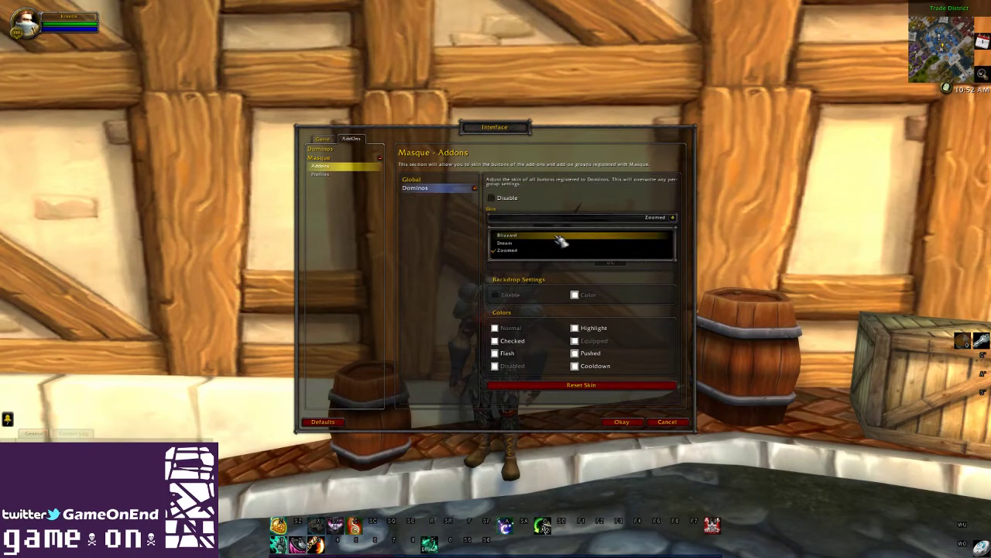
{"action": "left_click", "coordinate": [534, 246]}
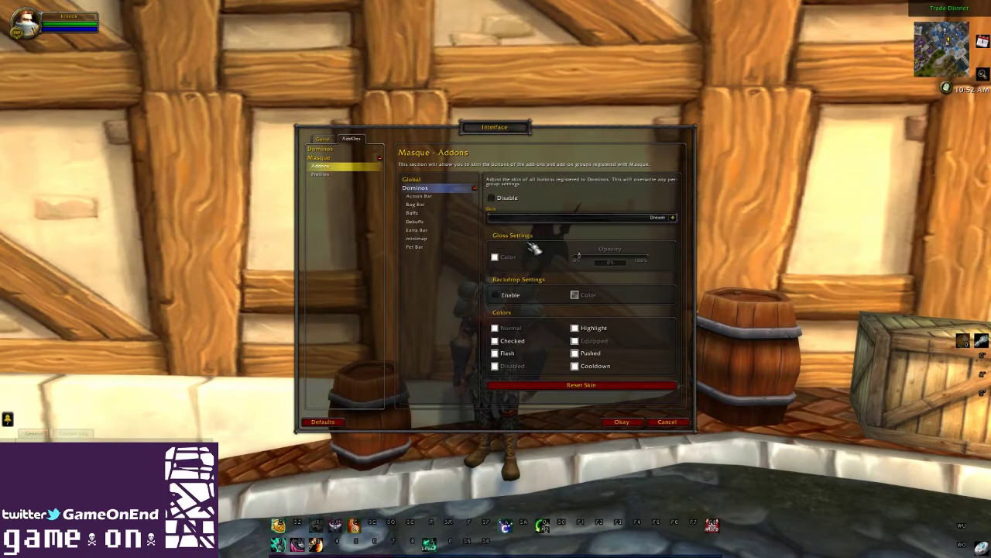
{"action": "left_click", "coordinate": [673, 218]}
{"action": "left_click", "coordinate": [586, 230]}
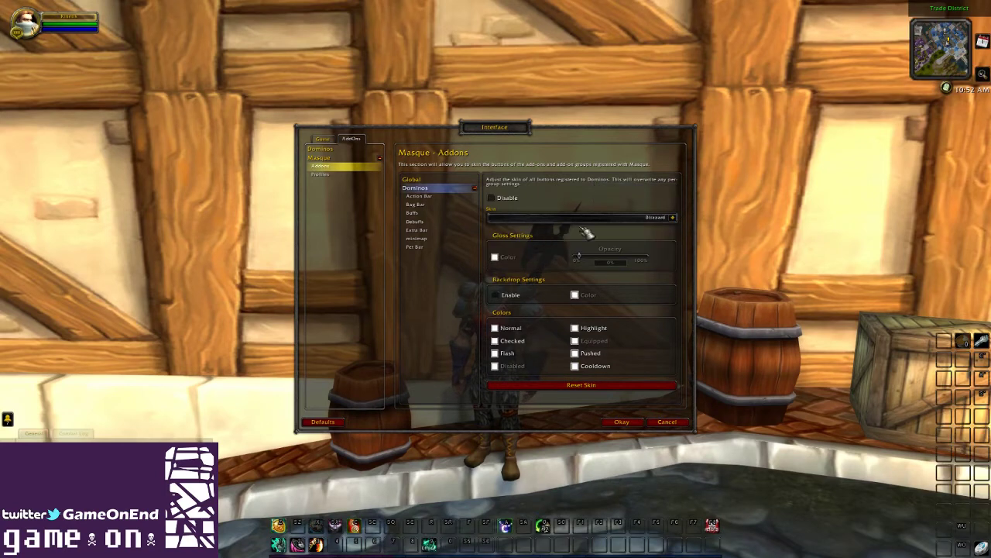
{"action": "left_click", "coordinate": [673, 217]}
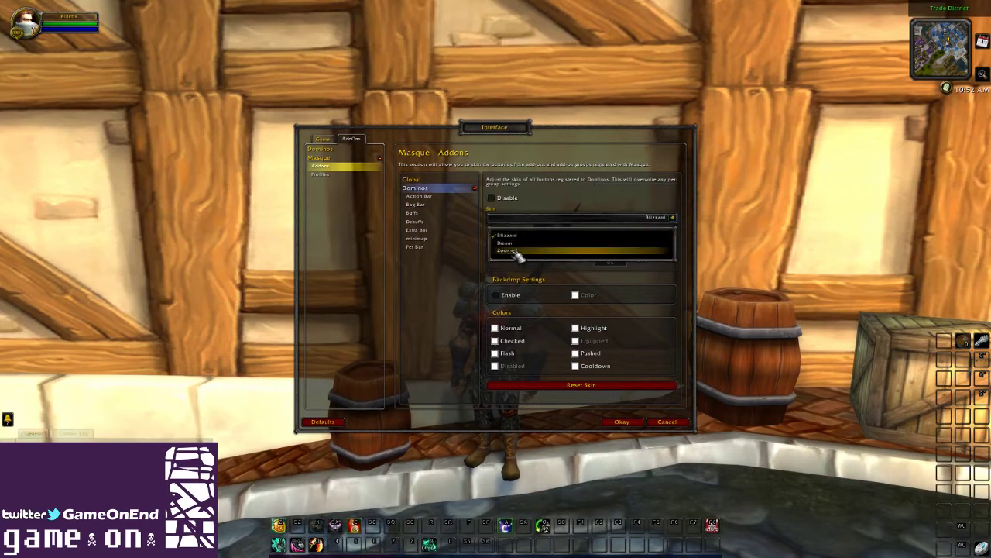
{"action": "left_click", "coordinate": [517, 255]}
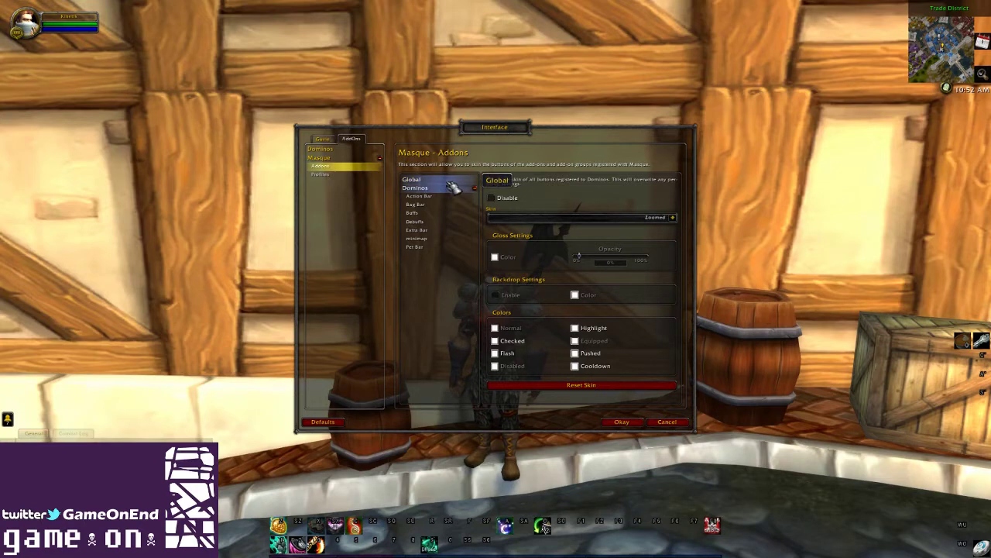
{"action": "left_click", "coordinate": [475, 187]}
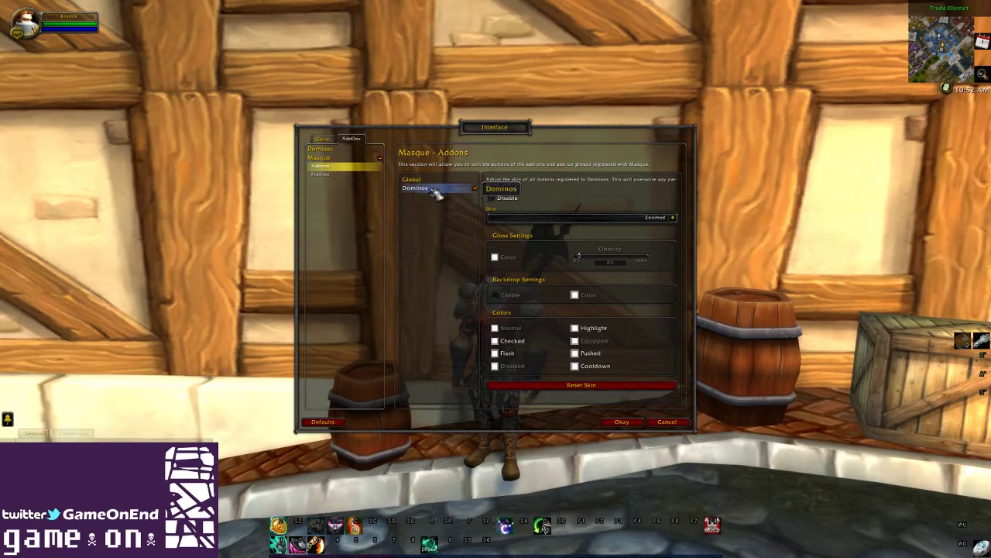
{"action": "left_click", "coordinate": [626, 422]}
Step: Close the game menu and open the Addon Control Panel with Ctrl+A
{"action": "key", "text": "Escape"}
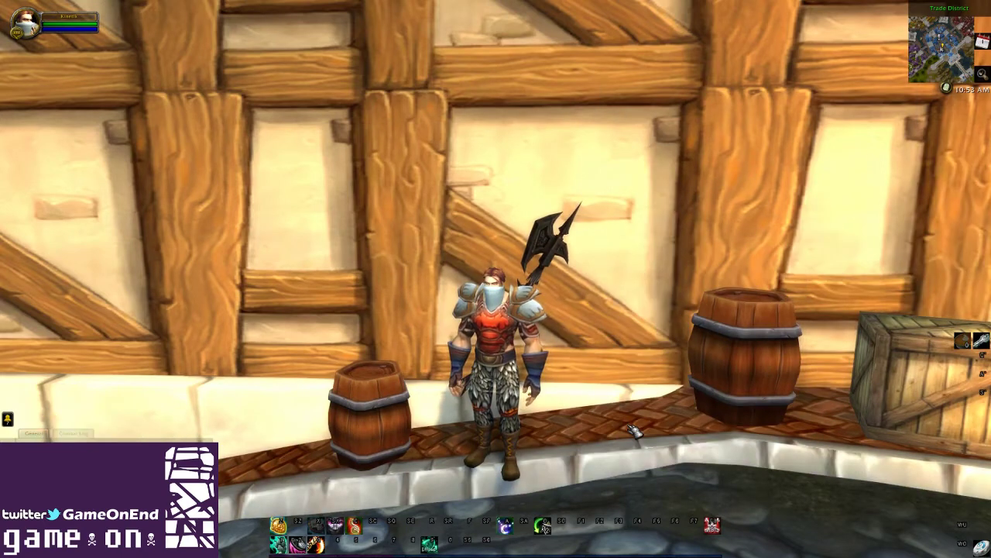
{"action": "key", "text": "ctrl+a"}
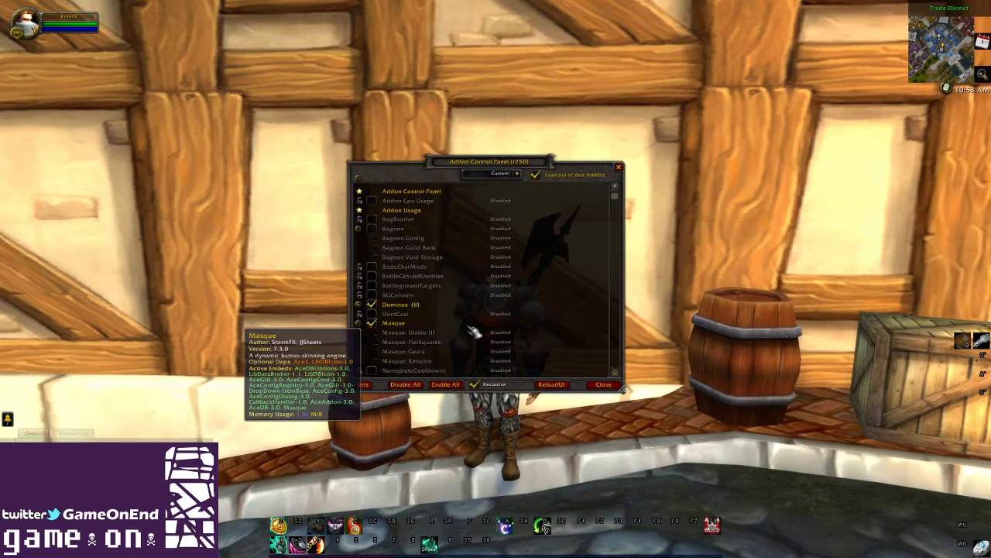
{"action": "scroll", "coordinate": [448, 341], "scroll_direction": "down", "scroll_amount": 4}
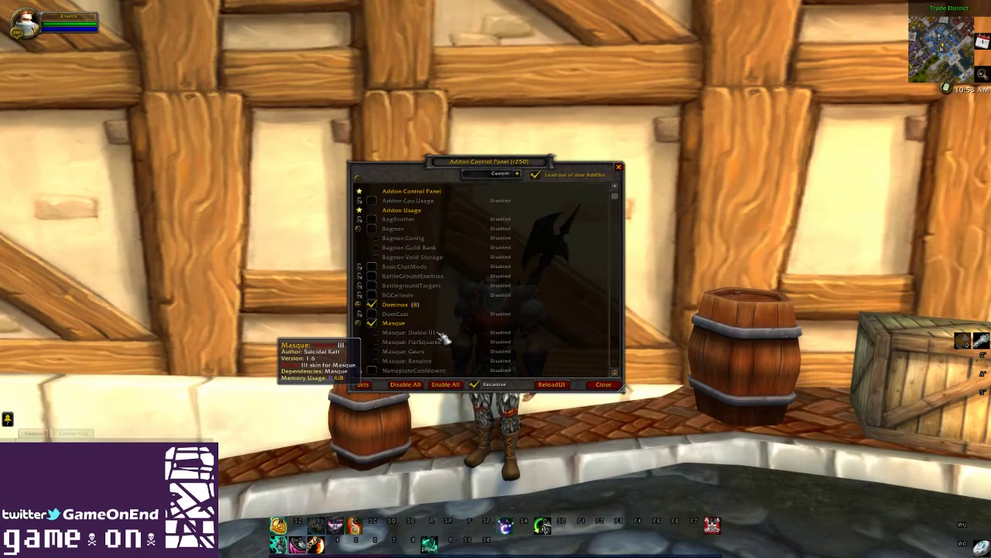
{"action": "scroll", "coordinate": [402, 341], "scroll_direction": "up", "scroll_amount": 4}
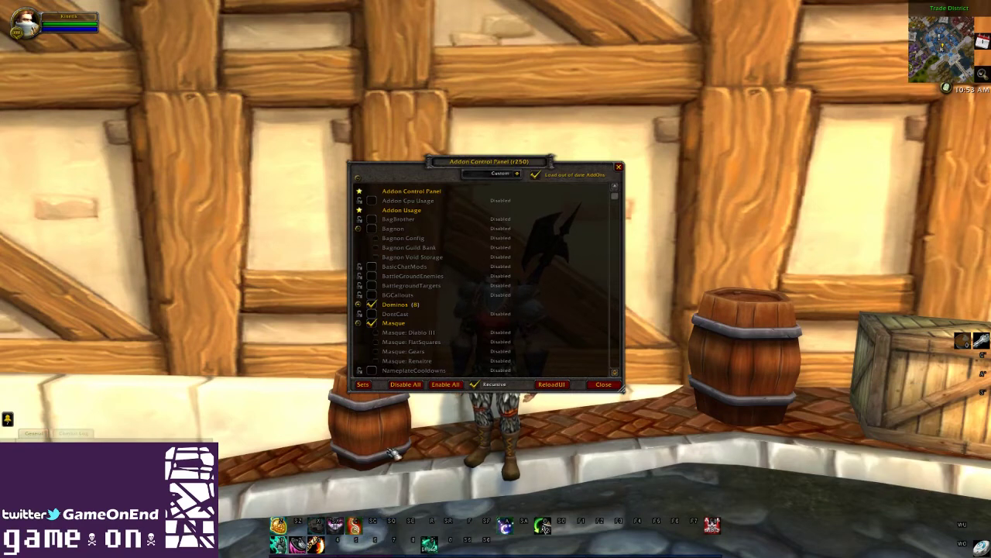
Step: Enable the Masque FlatSquares, Diablo III and Gears skin addons and reload the interface
{"action": "left_click", "coordinate": [376, 342]}
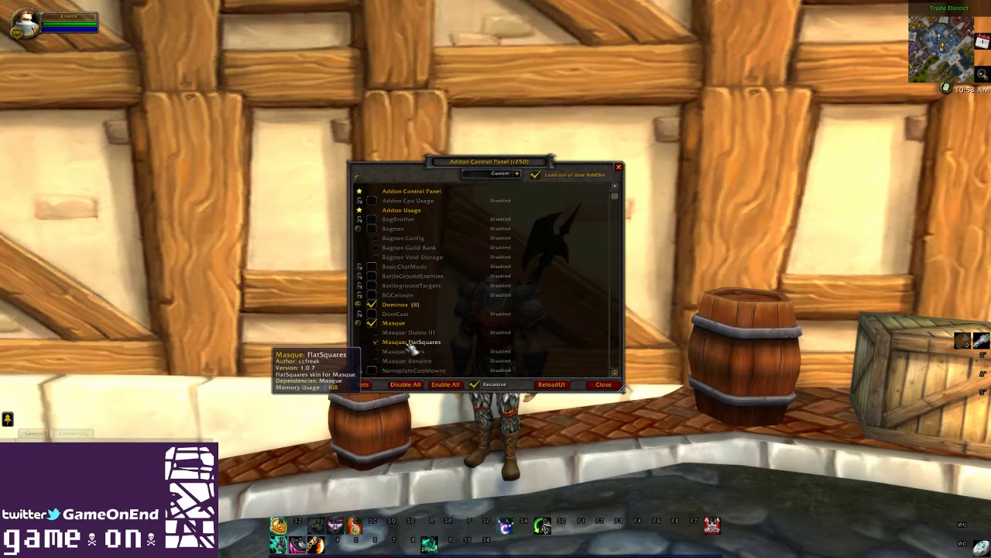
{"action": "left_click", "coordinate": [376, 332]}
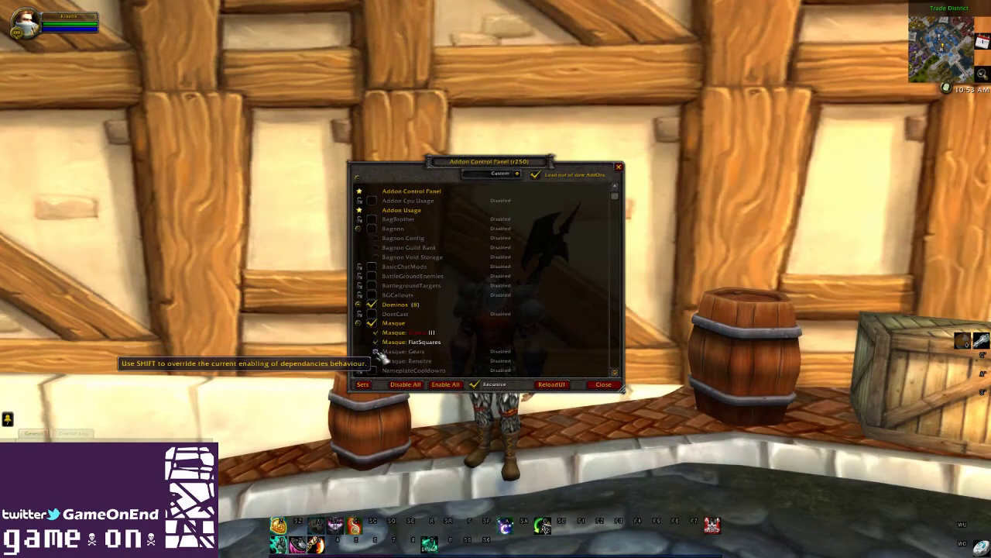
{"action": "left_click", "coordinate": [376, 353]}
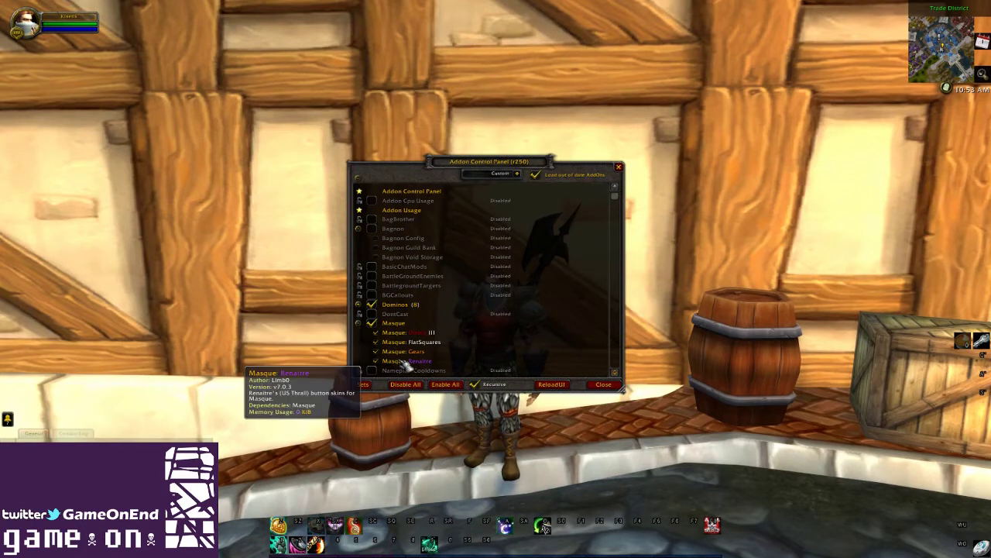
{"action": "left_click", "coordinate": [559, 385]}
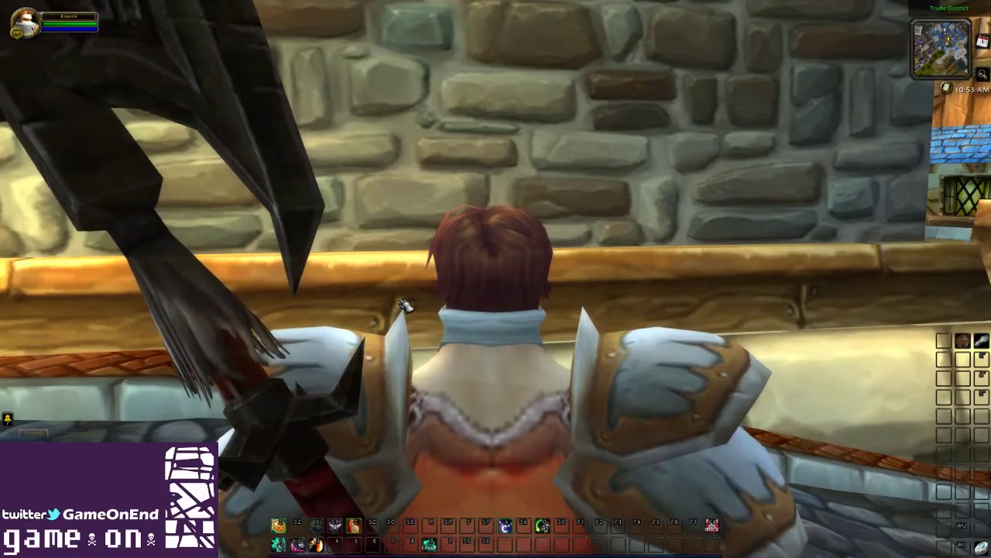
Step: Reload Masque's options from Interface > AddOns and show the Dominos skin list
{"action": "left_click_drag", "start_coordinate": [406, 305], "coordinate": [527, 308]}
{"action": "scroll", "coordinate": [526, 309], "scroll_direction": "down", "scroll_amount": 3}
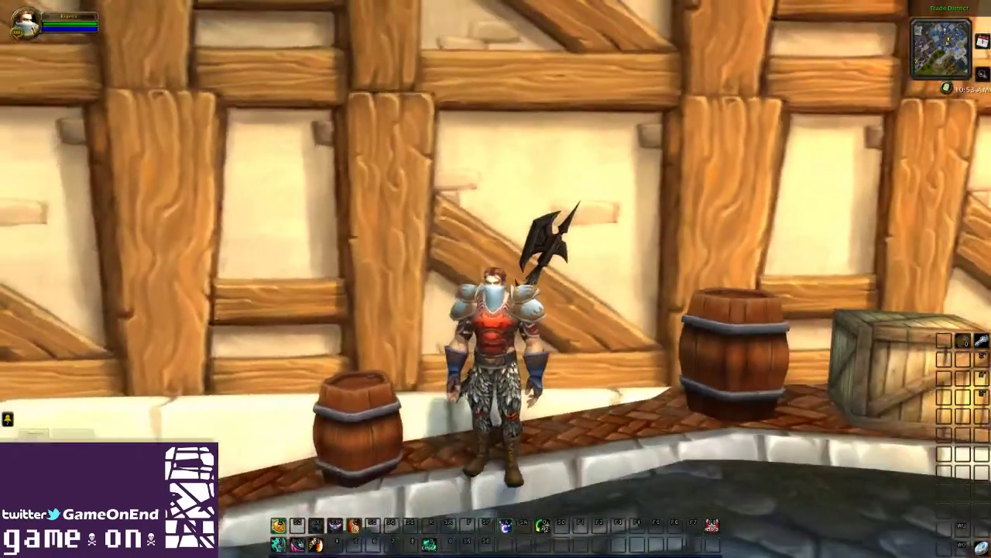
{"action": "key", "text": "Escape"}
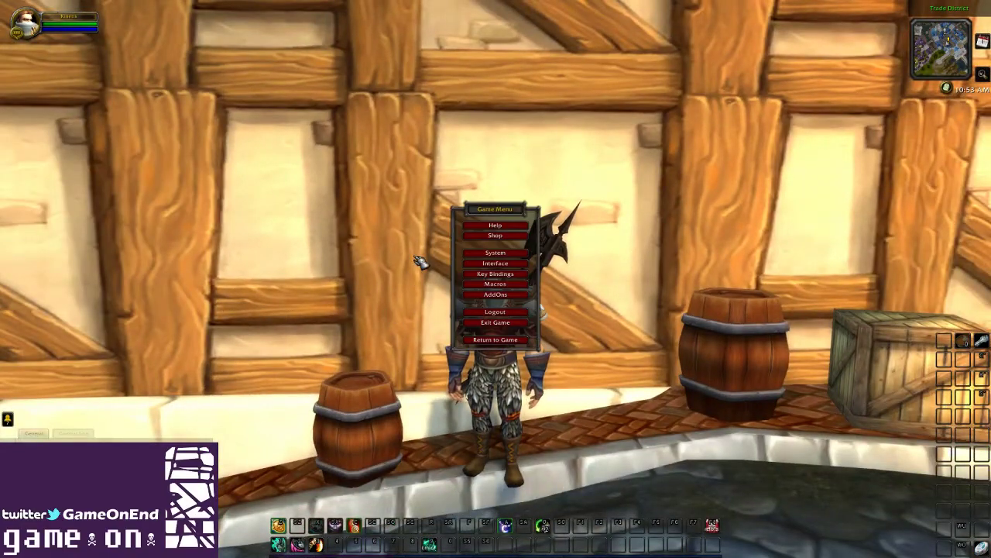
{"action": "left_click", "coordinate": [496, 263]}
{"action": "left_click", "coordinate": [351, 139]}
{"action": "left_click", "coordinate": [344, 158]}
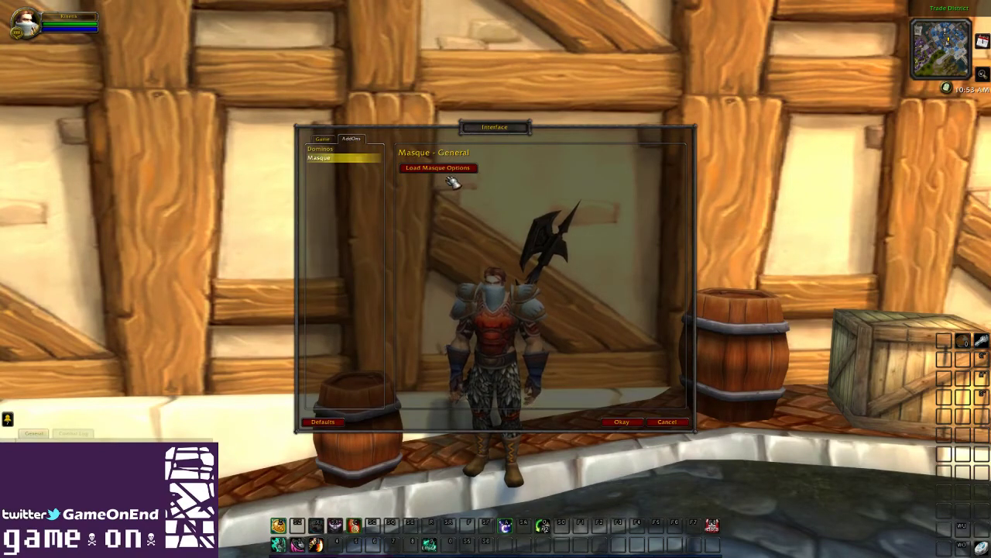
{"action": "left_click", "coordinate": [453, 168]}
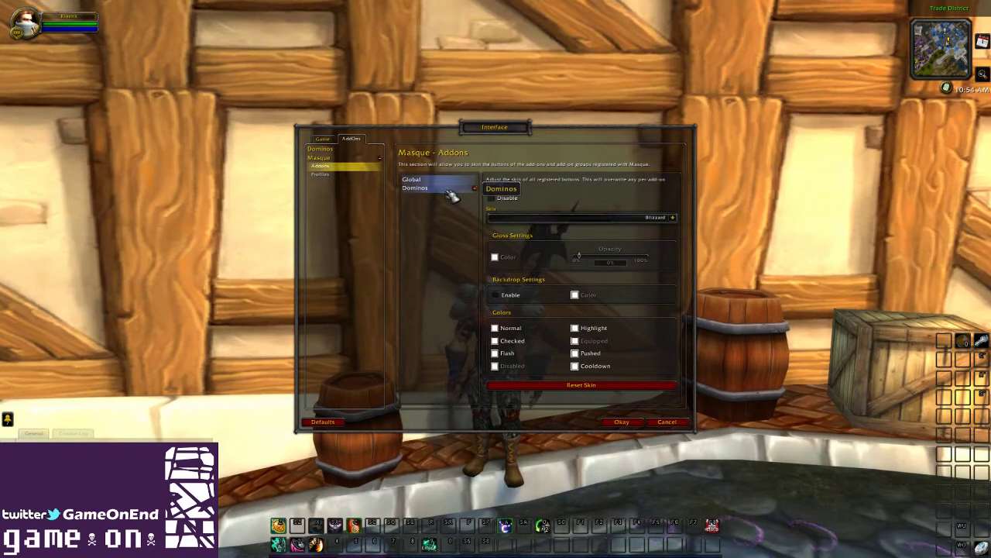
{"action": "left_click", "coordinate": [449, 190]}
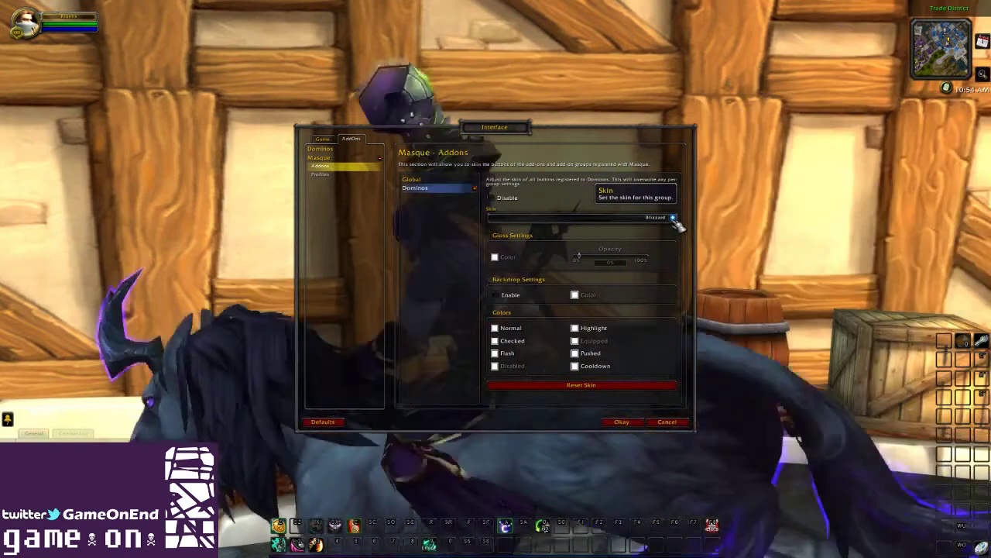
{"action": "left_click", "coordinate": [673, 218]}
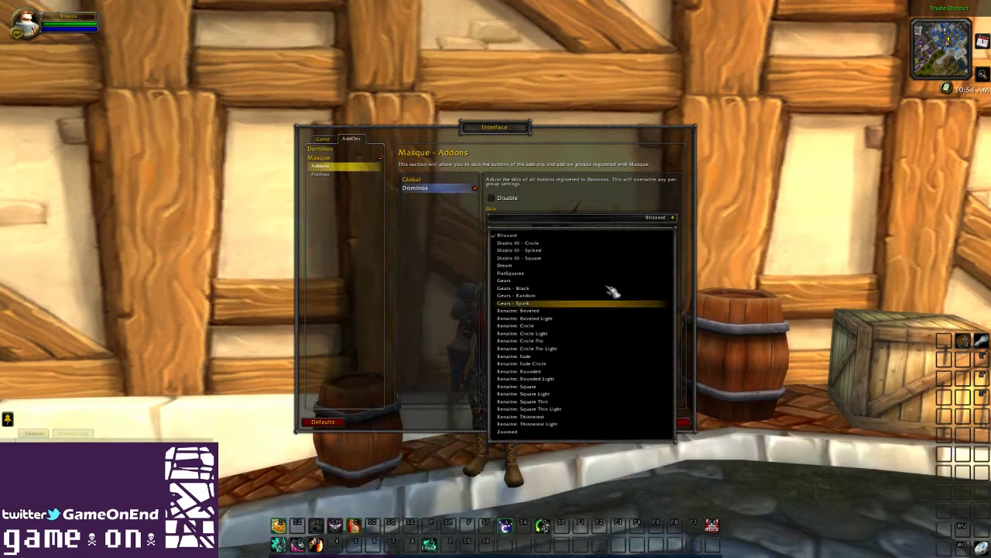
Step: Try Diablo III Circle, Spiked and Square on Dominos, then apply FlatSquares
{"action": "left_click", "coordinate": [535, 243]}
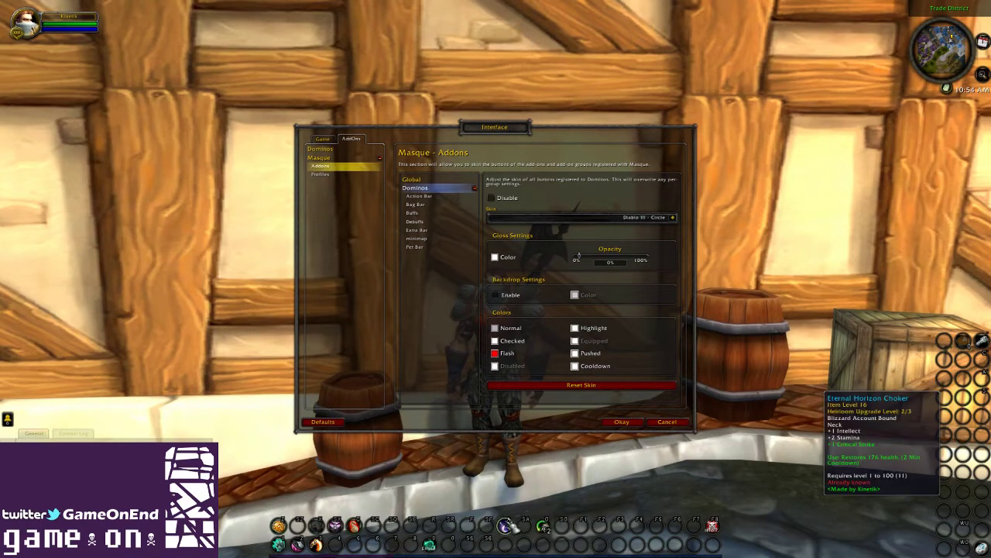
{"action": "left_click", "coordinate": [678, 218]}
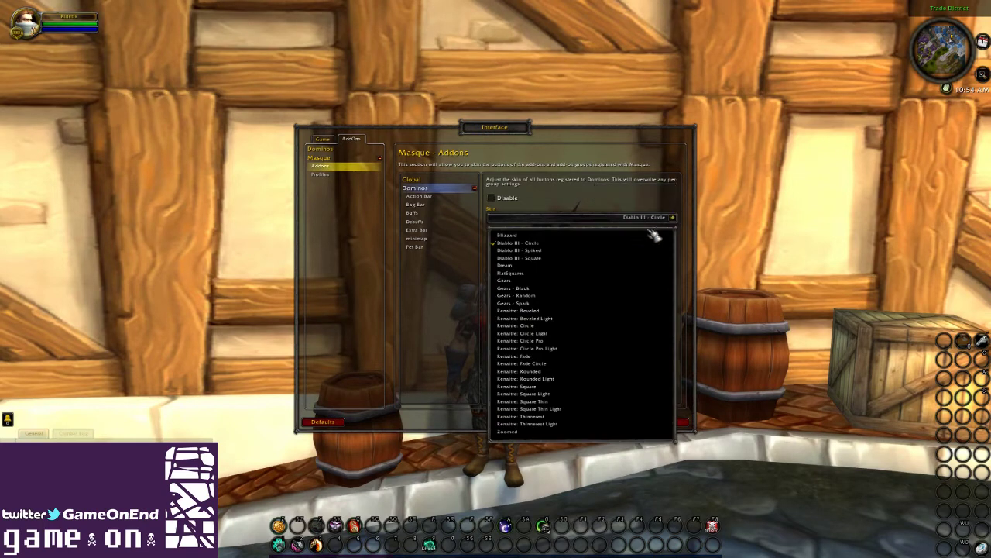
{"action": "left_click", "coordinate": [560, 256]}
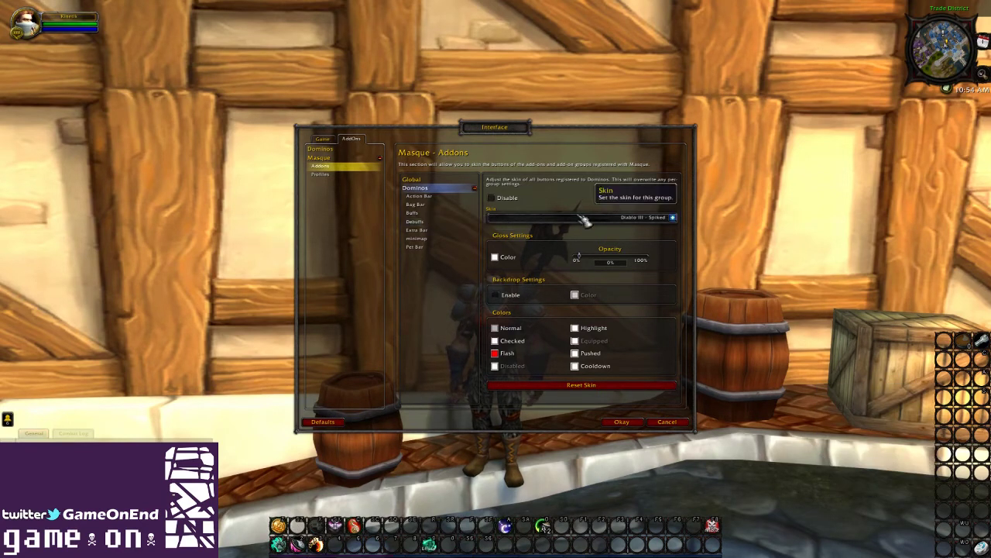
{"action": "left_click", "coordinate": [674, 217]}
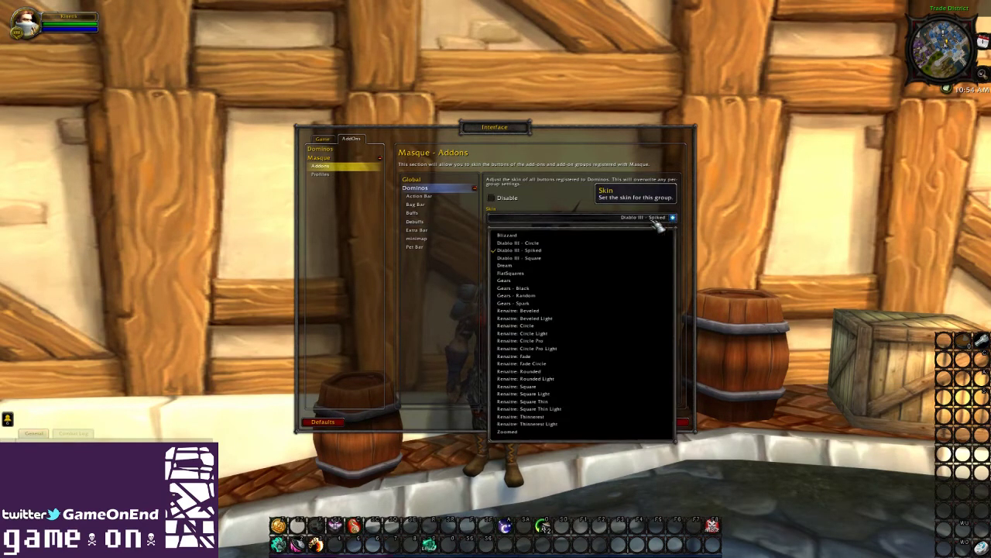
{"action": "left_click", "coordinate": [534, 256]}
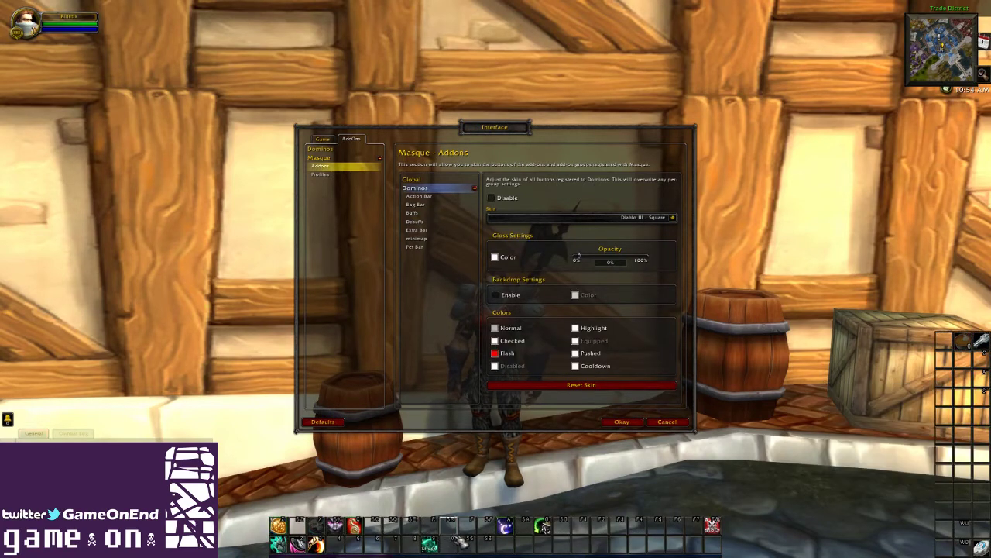
{"action": "left_click", "coordinate": [674, 218]}
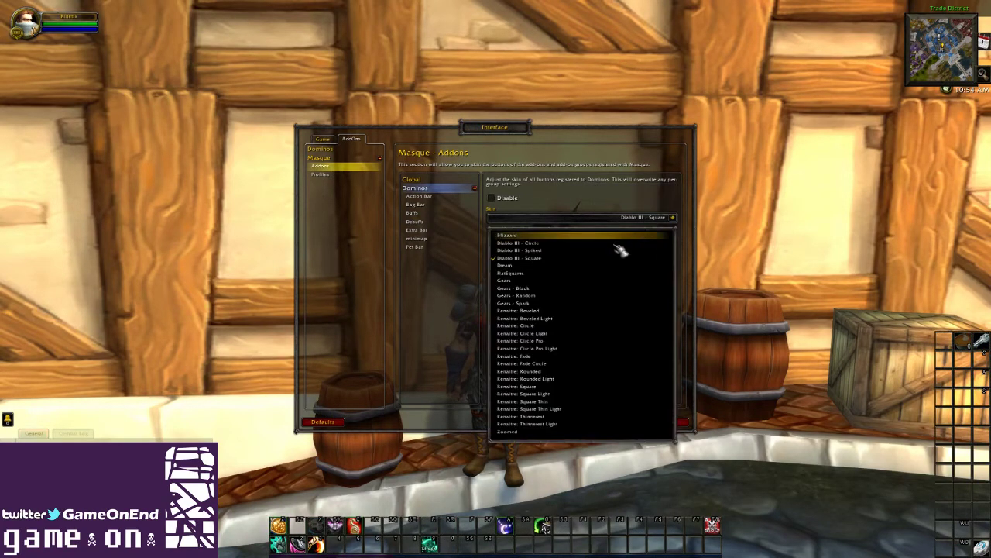
{"action": "left_click", "coordinate": [531, 274]}
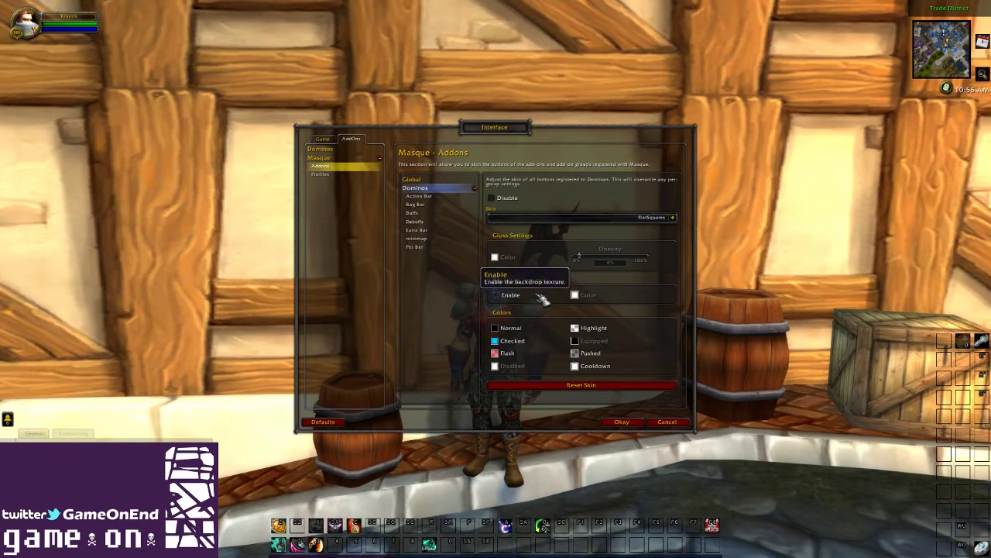
Step: Turn on the Dominos backdrop and colour it a saturated blue with adjusted opacity
{"action": "left_click", "coordinate": [497, 295]}
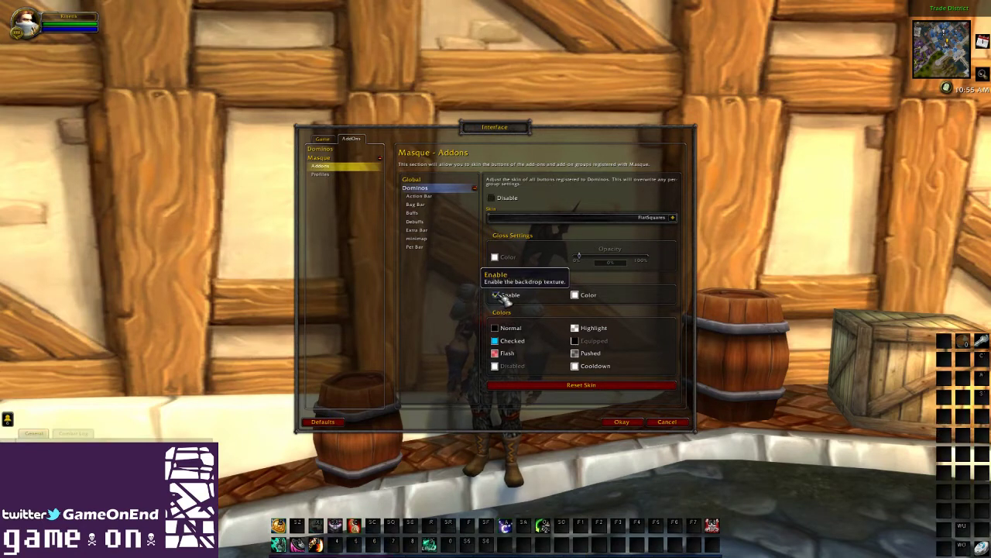
{"action": "left_click", "coordinate": [575, 296]}
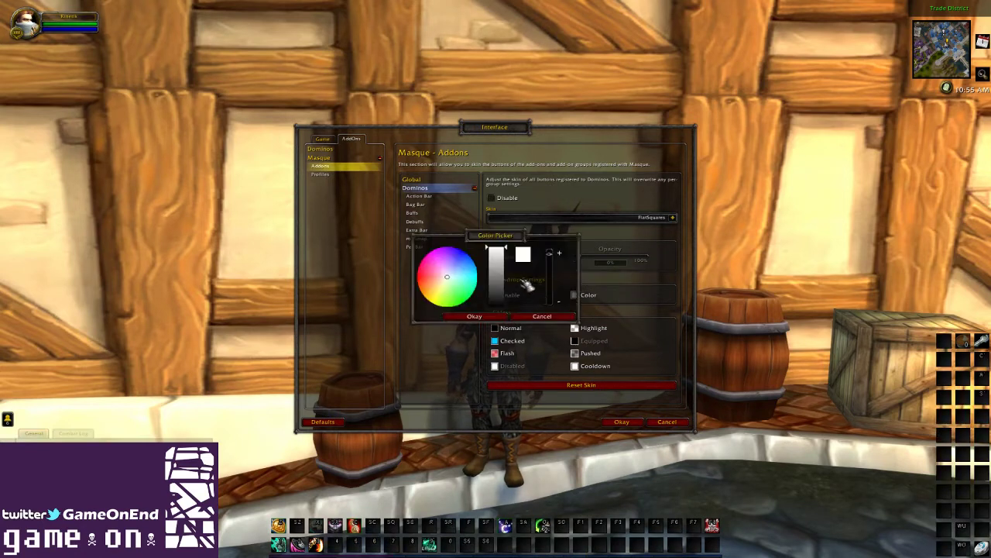
{"action": "mouse_move", "coordinate": [557, 264]}
{"action": "left_mouse_down"}
{"action": "mouse_move", "coordinate": [555, 307]}
{"action": "mouse_move", "coordinate": [559, 261]}
{"action": "left_mouse_up"}
{"action": "left_click", "coordinate": [467, 277]}
{"action": "left_click_drag", "start_coordinate": [467, 276], "coordinate": [463, 262]}
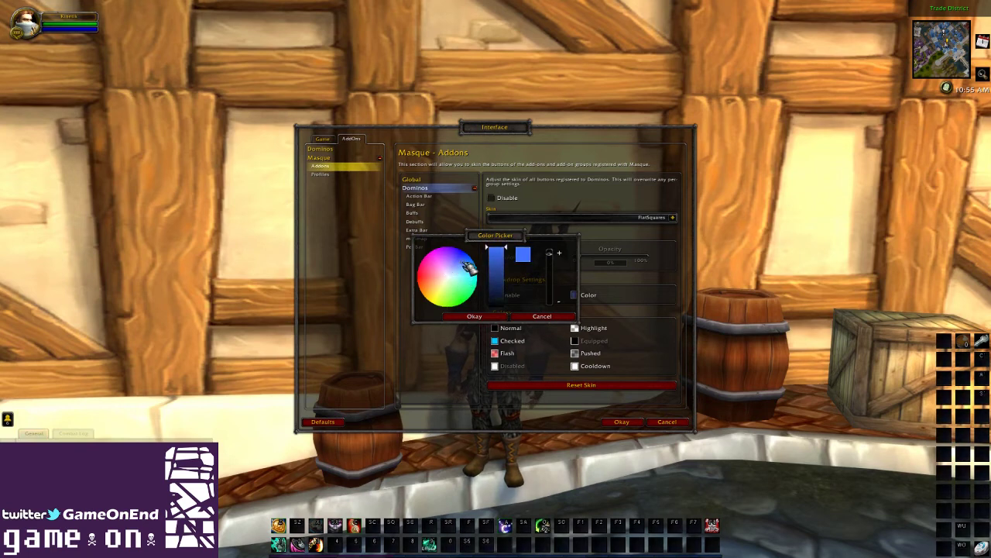
{"action": "left_click_drag", "start_coordinate": [559, 266], "coordinate": [555, 280]}
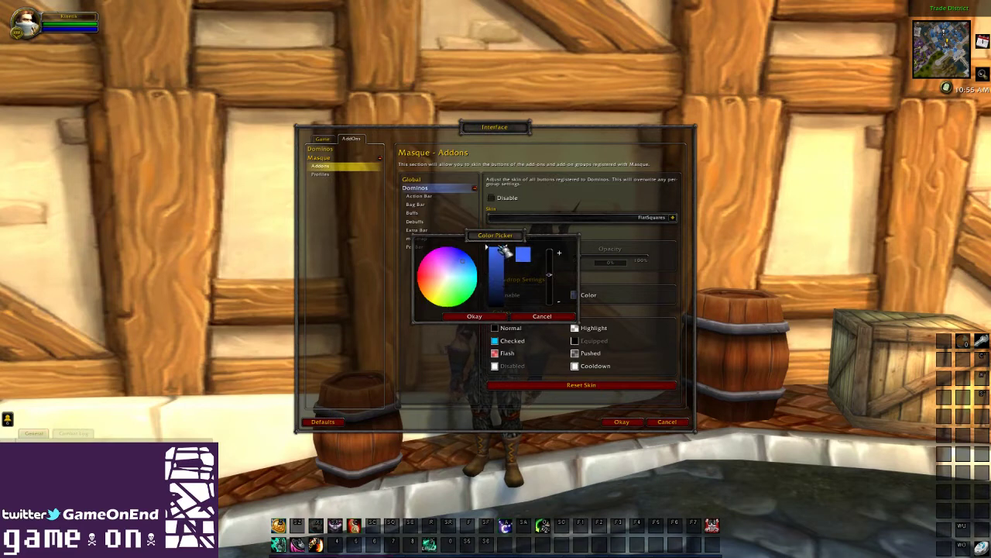
{"action": "left_click", "coordinate": [496, 317]}
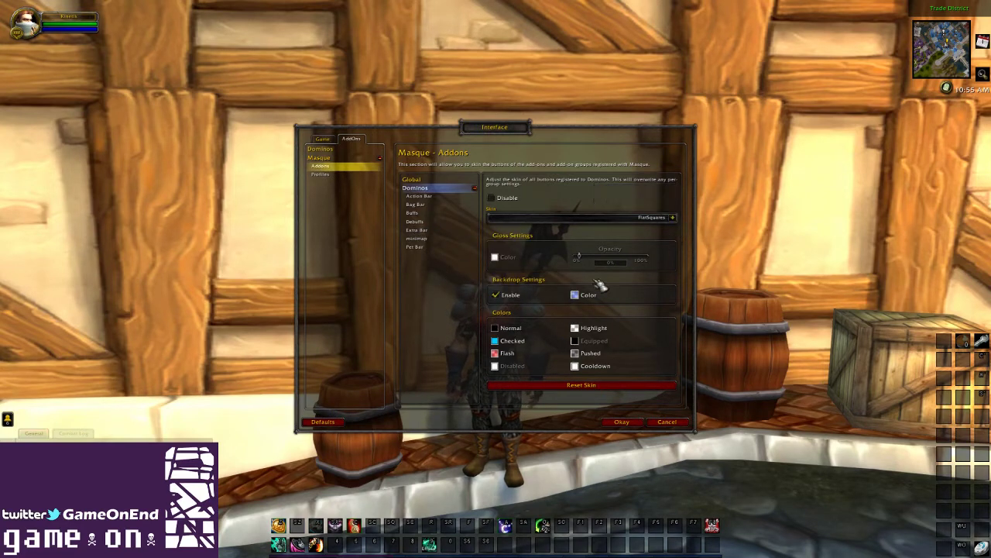
Step: Change the Dominos button skin to Gears, then to Gears - Black
{"action": "left_click", "coordinate": [674, 217]}
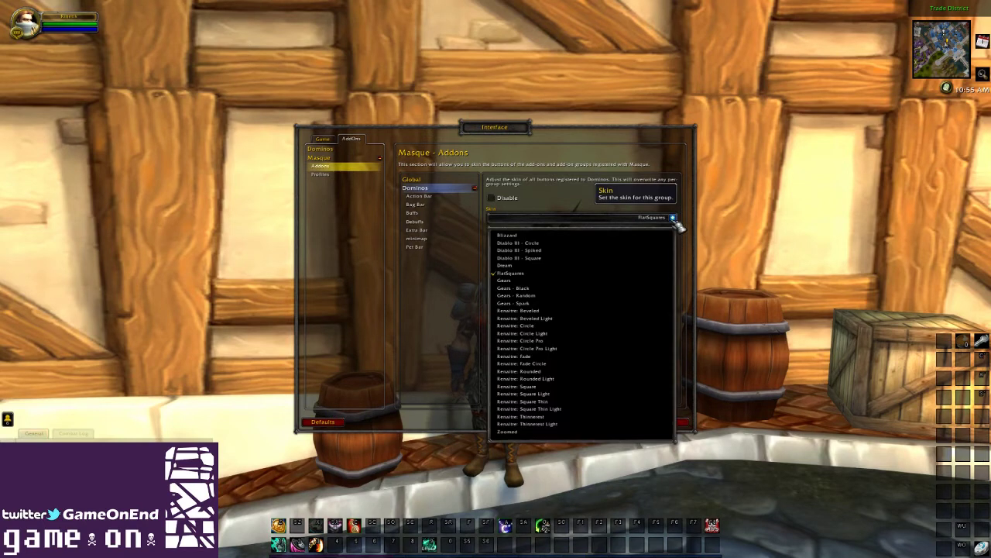
{"action": "left_click", "coordinate": [546, 281]}
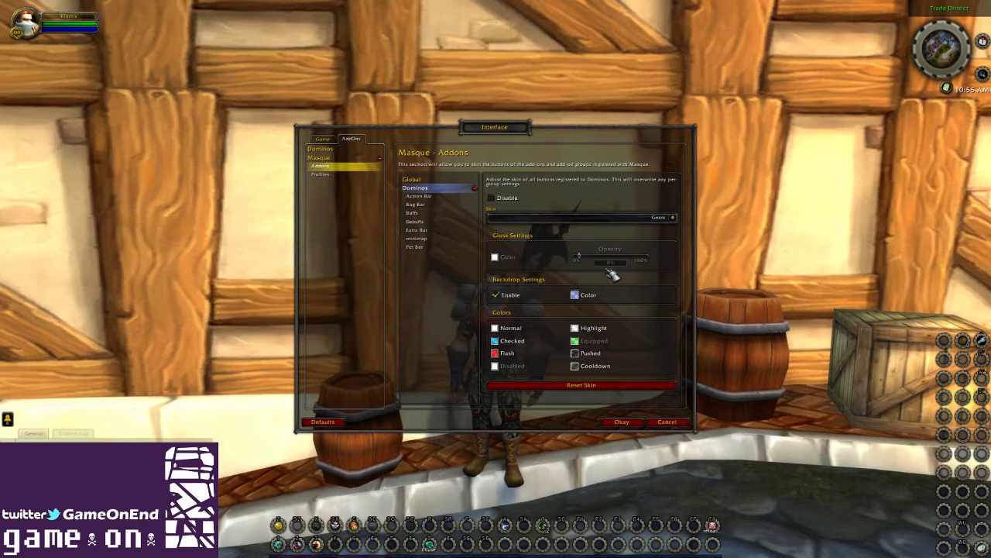
{"action": "left_click", "coordinate": [673, 218]}
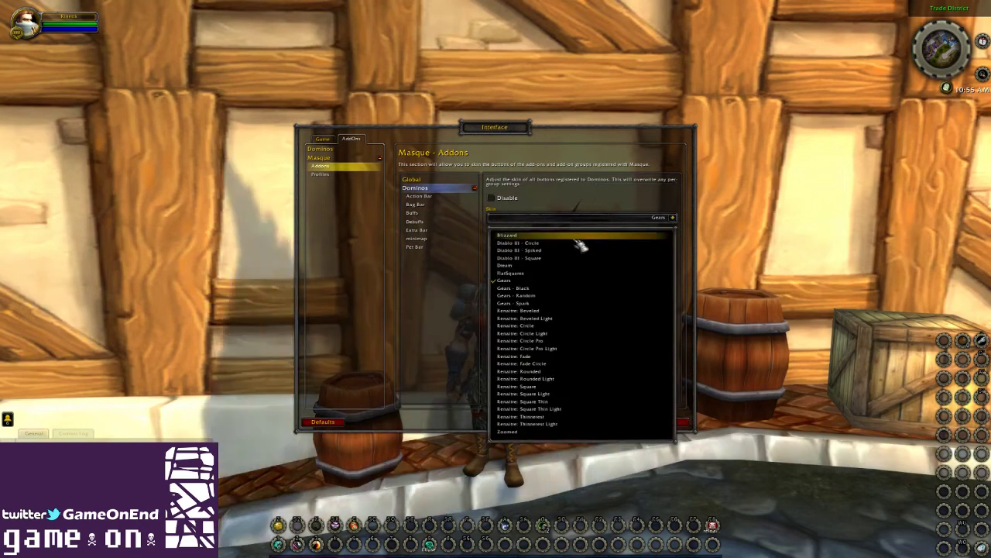
{"action": "left_click", "coordinate": [534, 288]}
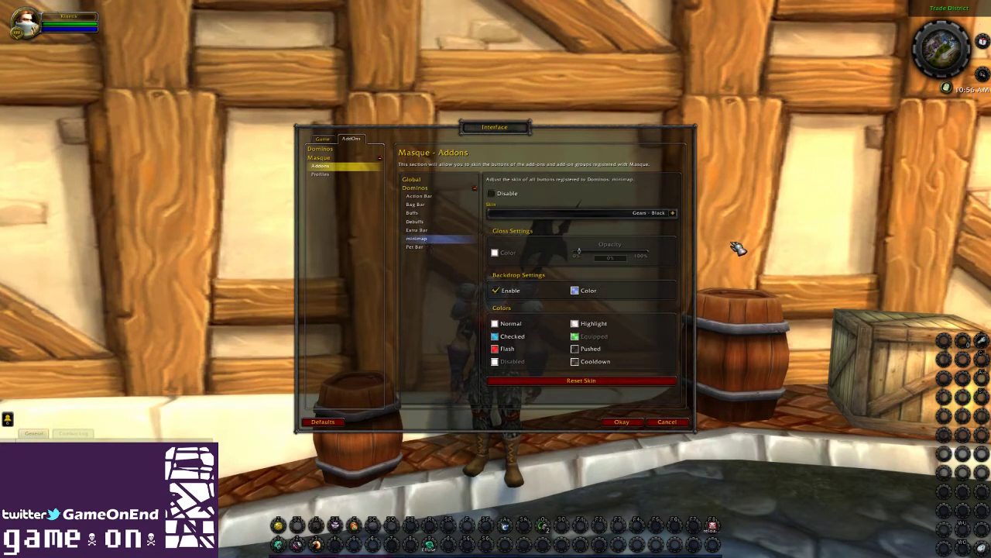
Step: Preview the Blizzard, Diablo III - Circle, Spiked and Square skins on the minimap group
{"action": "left_click", "coordinate": [673, 213]}
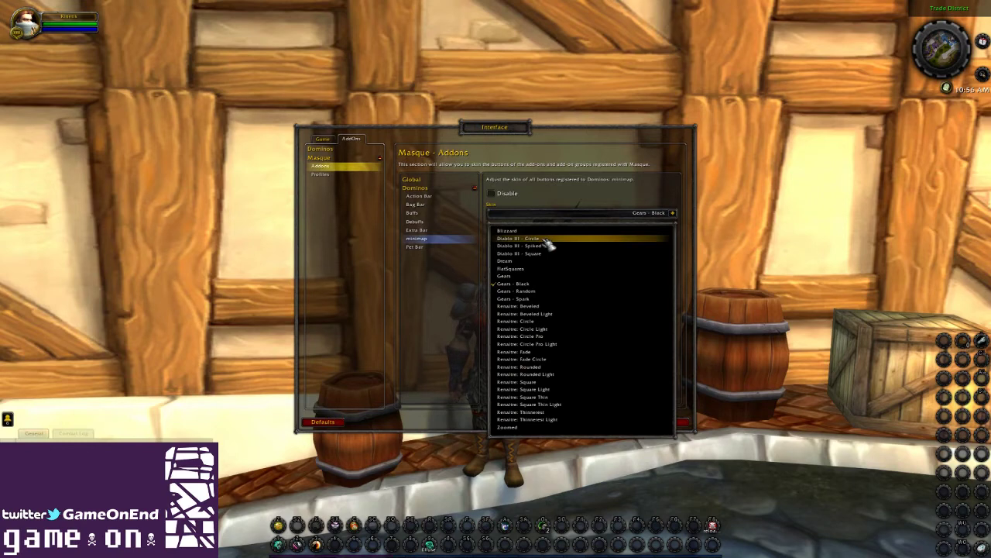
{"action": "left_click", "coordinate": [530, 231]}
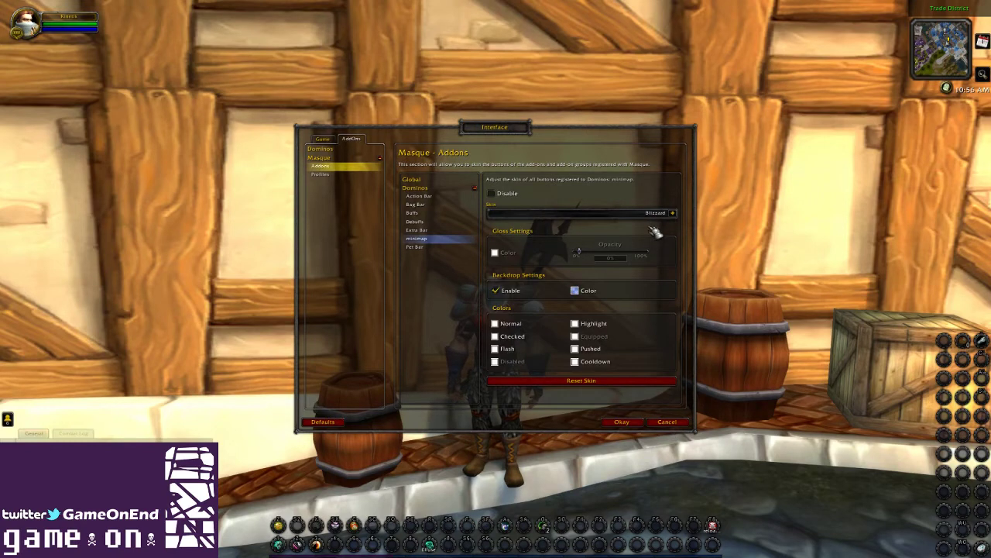
{"action": "left_click", "coordinate": [672, 212]}
{"action": "left_click", "coordinate": [549, 248]}
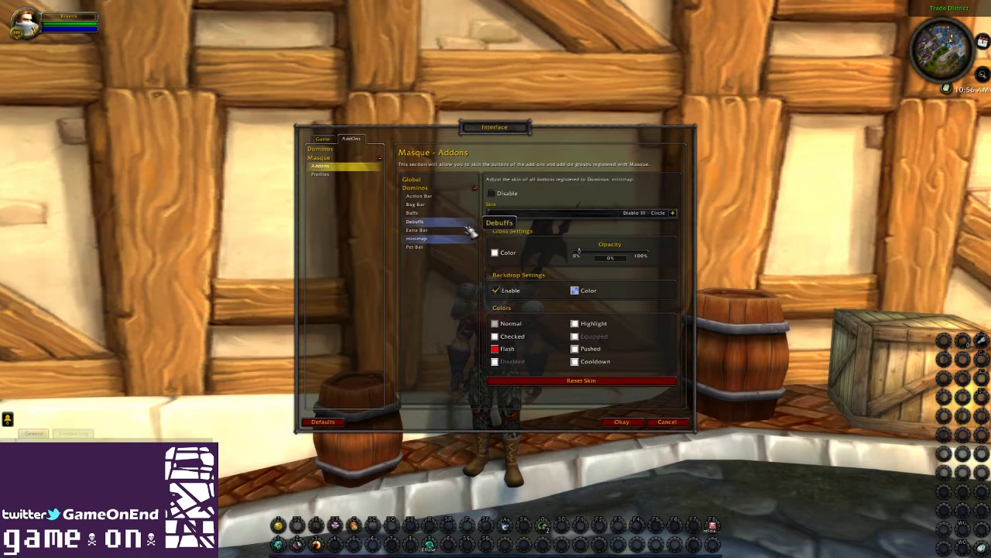
{"action": "left_click", "coordinate": [673, 213]}
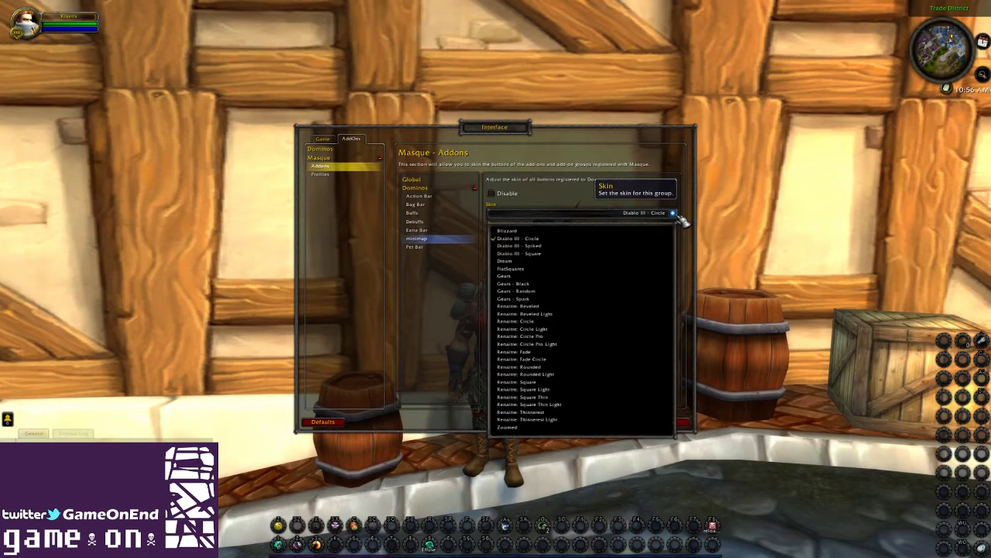
{"action": "left_click", "coordinate": [543, 246]}
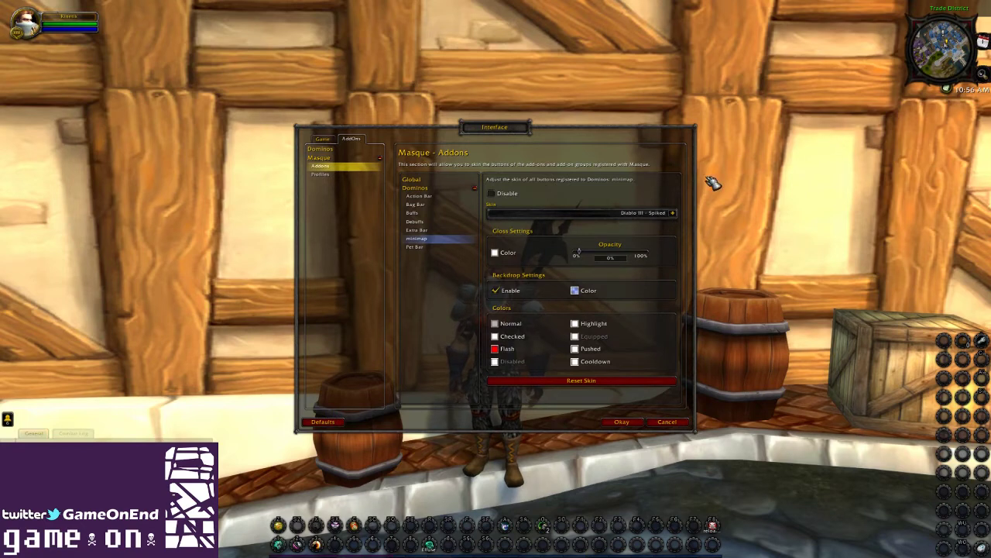
{"action": "left_click", "coordinate": [674, 213]}
{"action": "left_click", "coordinate": [552, 257]}
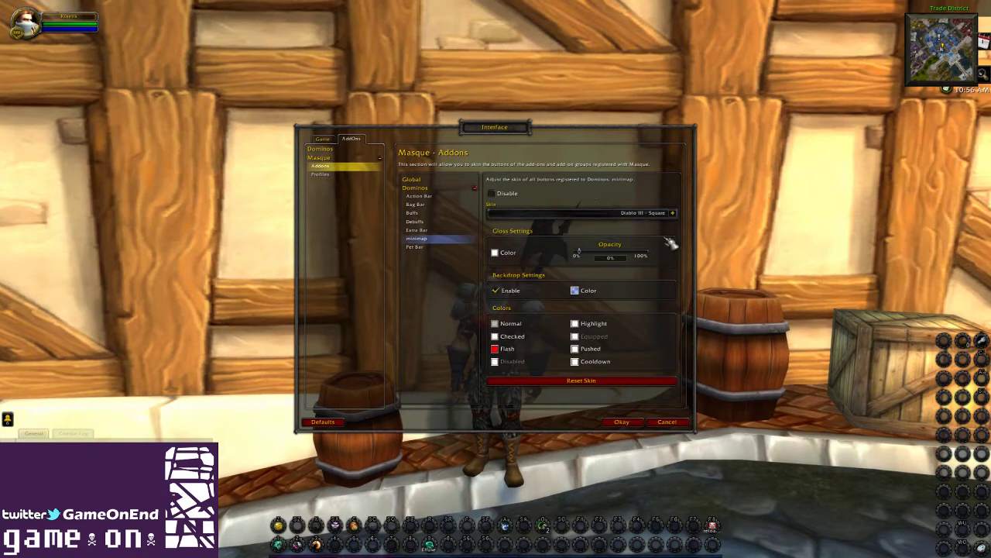
Step: Preview Dream, FlatSquares and Gears, settle on Gears - Black, then disable minimap skinning
{"action": "left_click", "coordinate": [674, 214]}
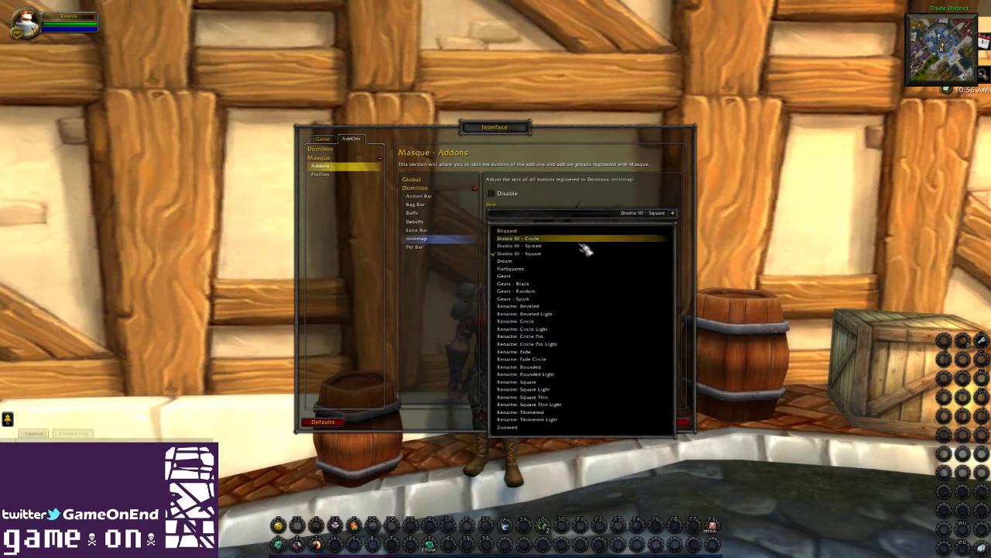
{"action": "left_click", "coordinate": [553, 268]}
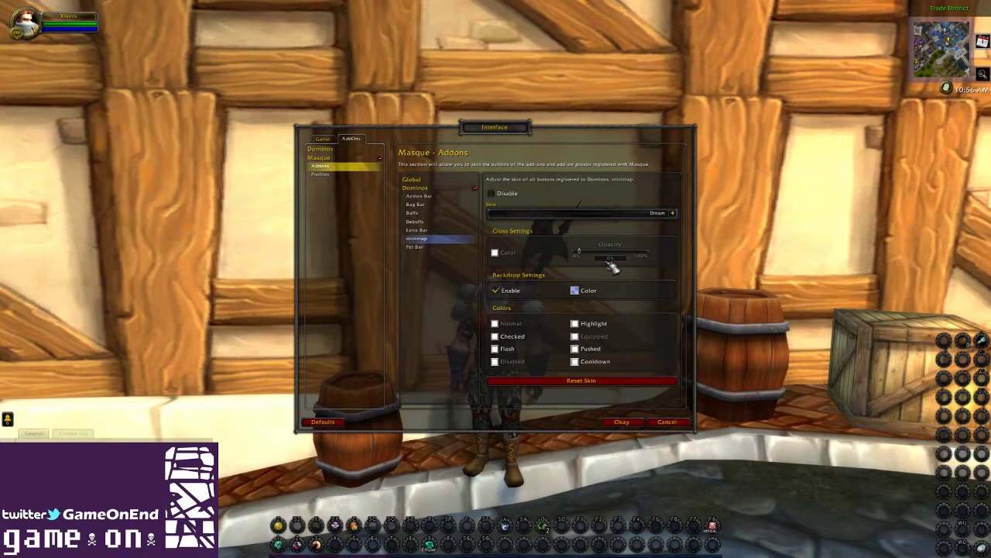
{"action": "left_click", "coordinate": [672, 213]}
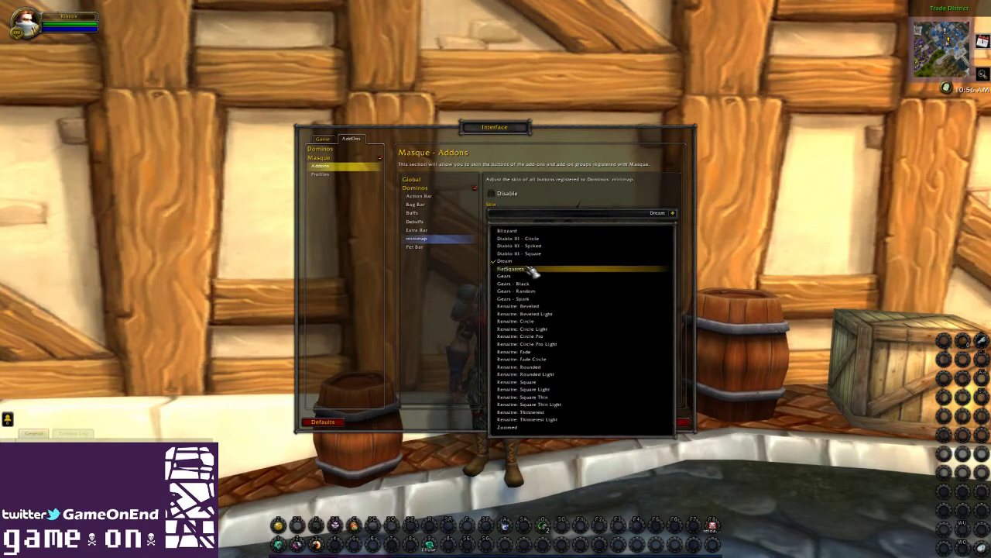
{"action": "left_click", "coordinate": [533, 268]}
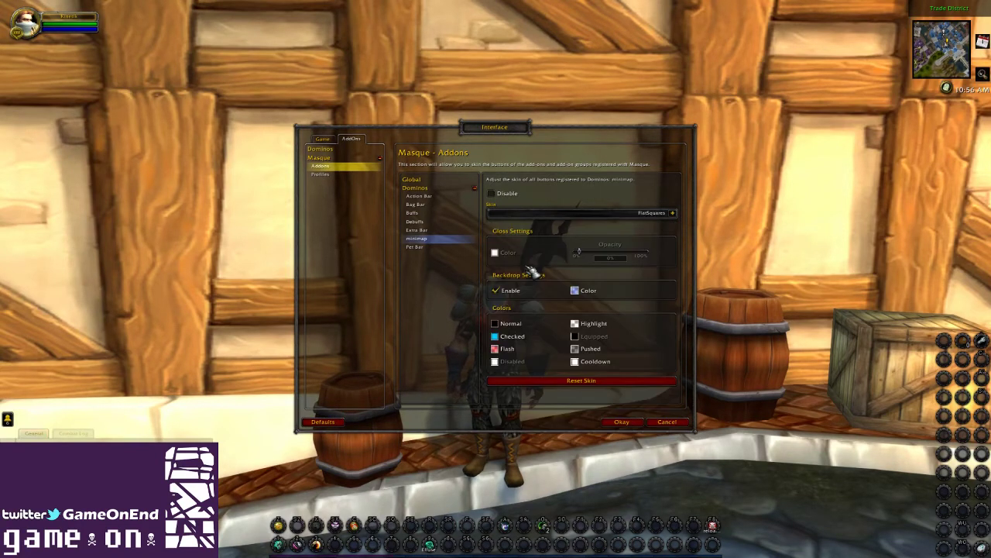
{"action": "left_click", "coordinate": [674, 215]}
{"action": "left_click", "coordinate": [528, 281]}
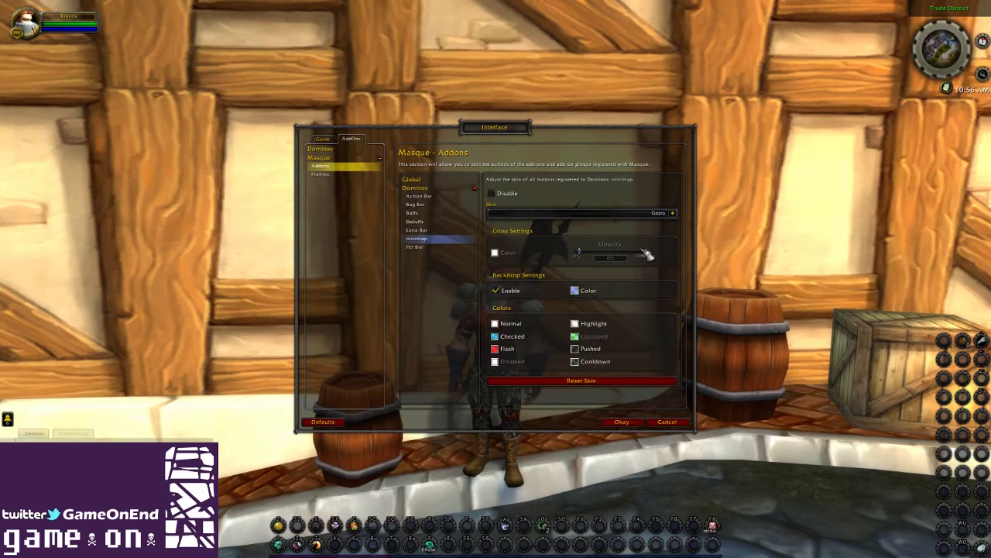
{"action": "left_click", "coordinate": [672, 213]}
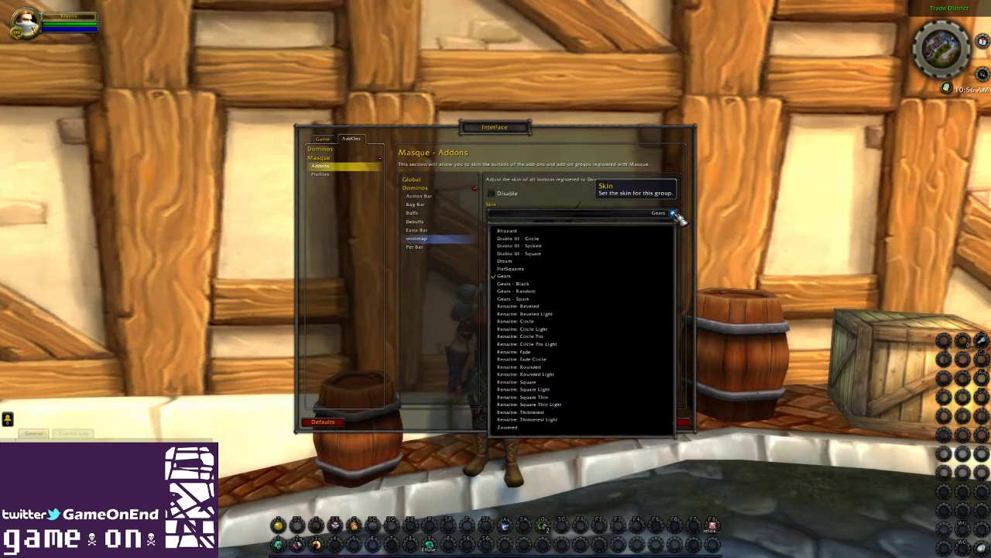
{"action": "left_click", "coordinate": [555, 284]}
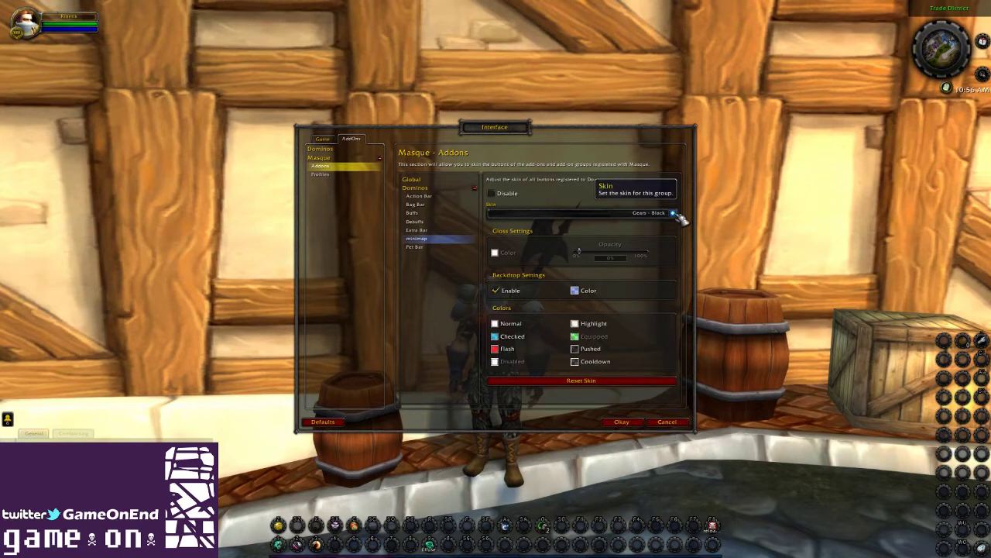
{"action": "left_click", "coordinate": [493, 194]}
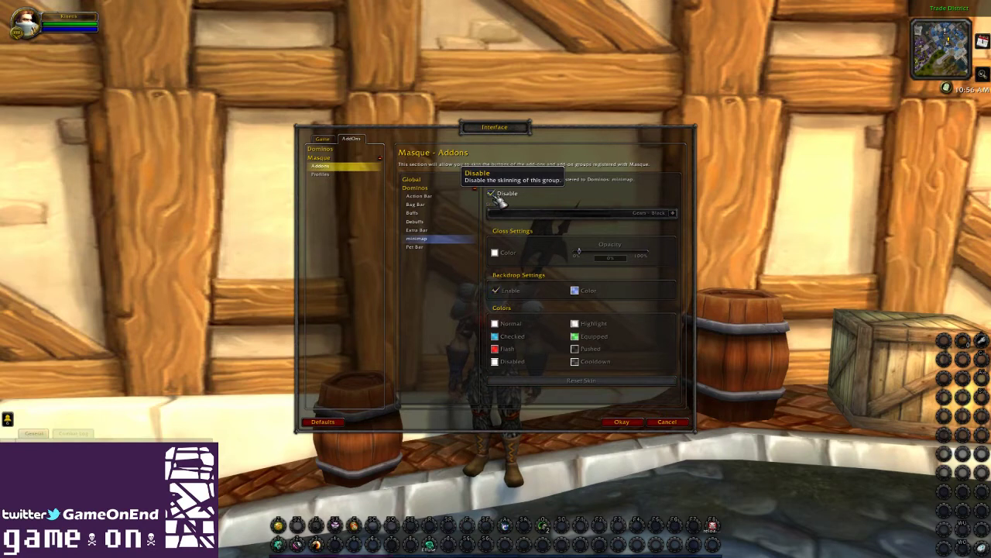